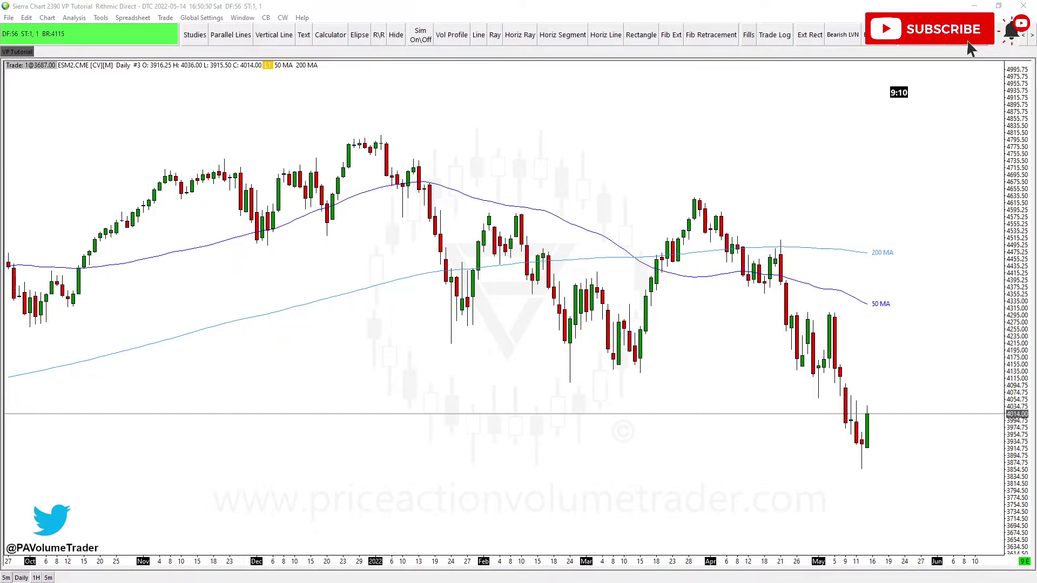
pyautogui.scroll(5, 646, 154)
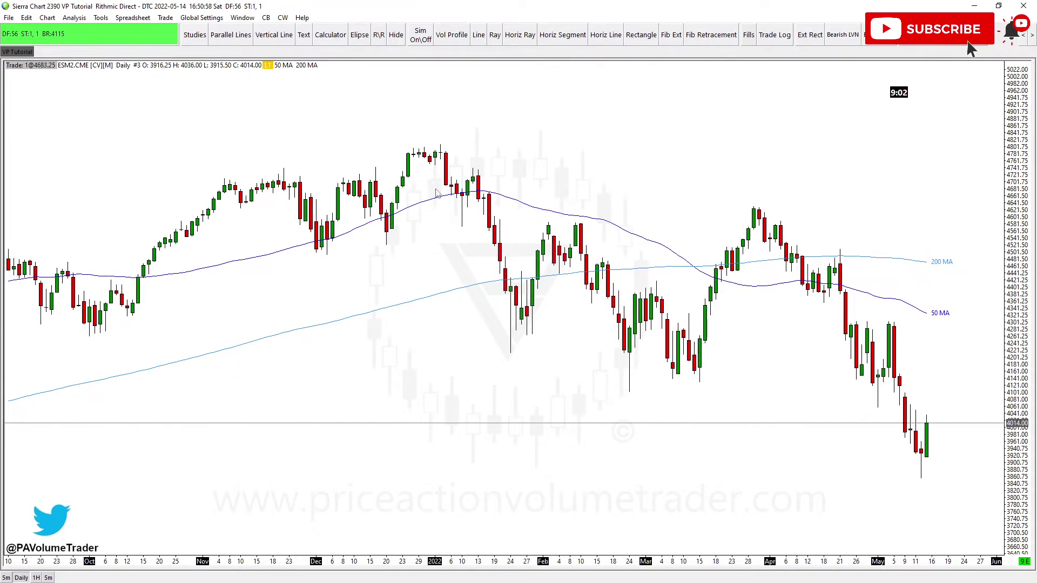
pyautogui.moveTo(618, 166); pyautogui.dragTo(632, 142)
pyautogui.scroll(1, 594, 161)
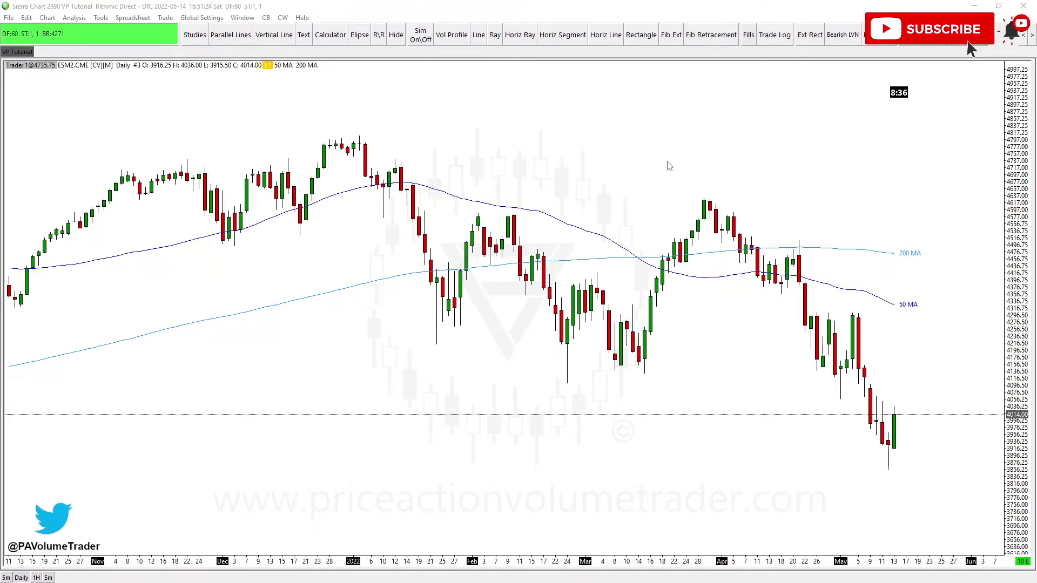
pyautogui.moveTo(670, 161); pyautogui.dragTo(660, 155)
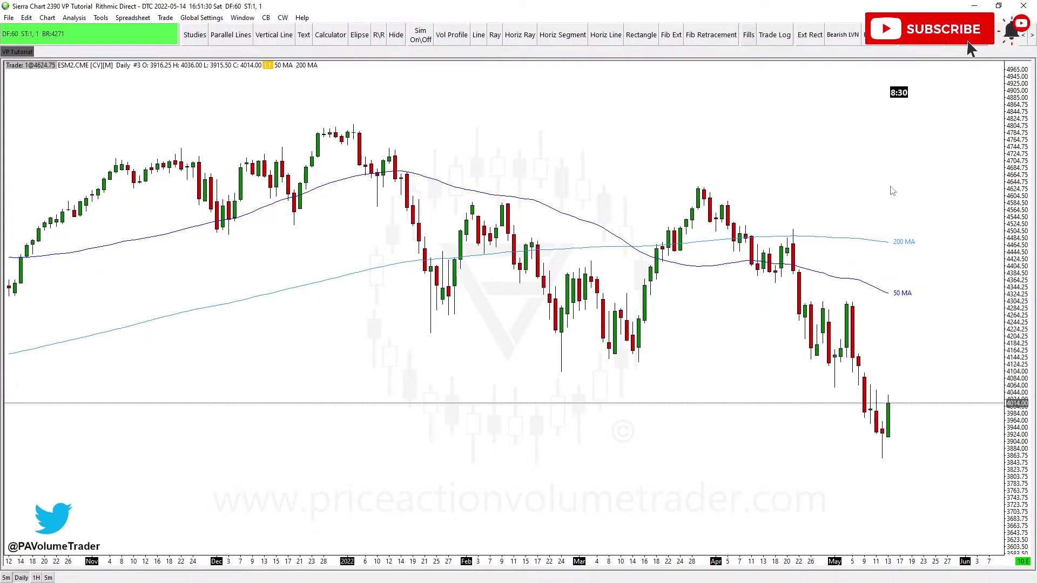
pyautogui.moveTo(936, 180); pyautogui.dragTo(921, 183)
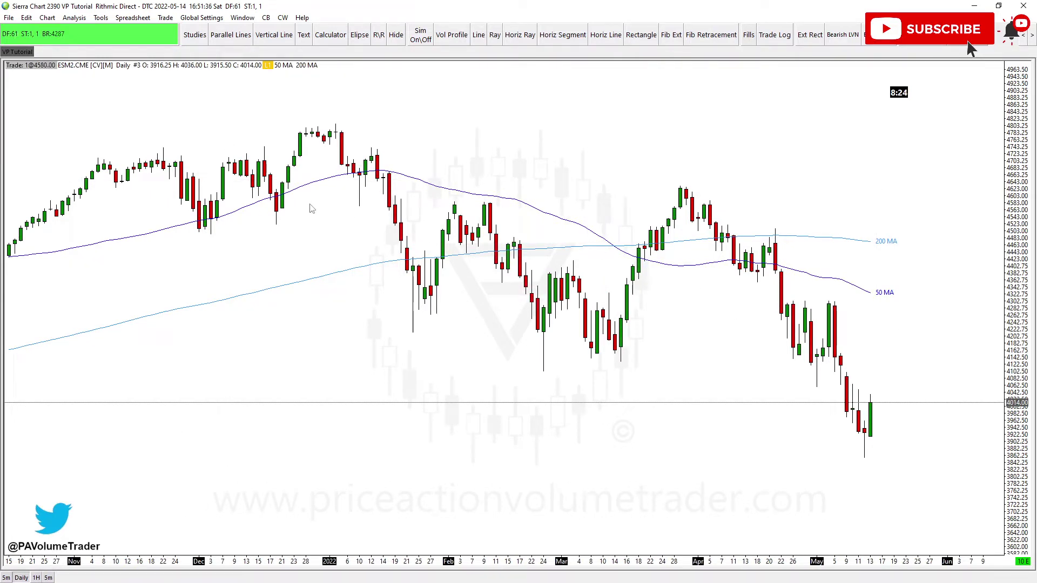
# Step: Add the Monday Highlight+ study collection to the daily chart, keeping the existing studies
pyautogui.click(74, 17)
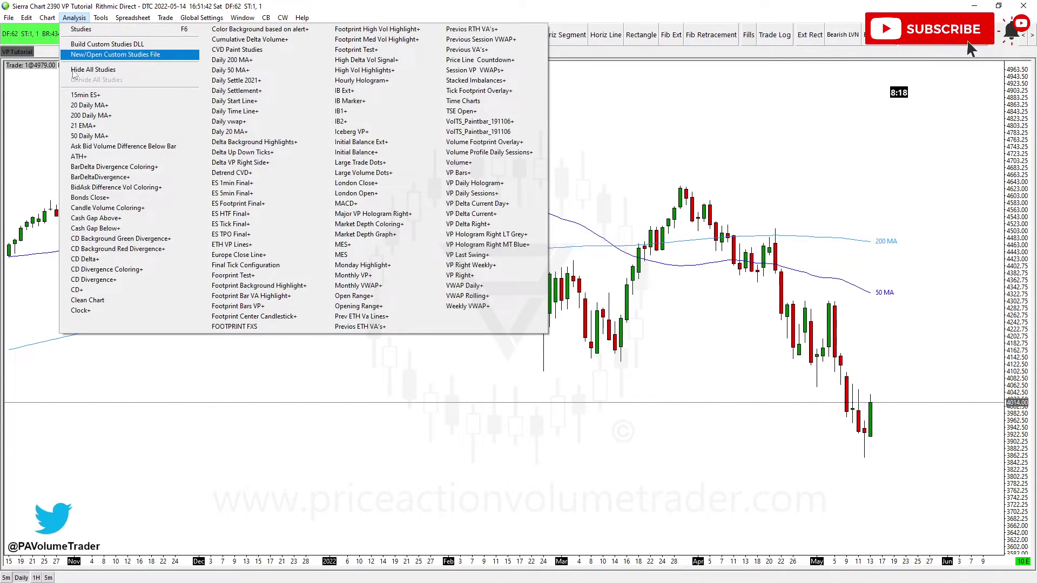
pyautogui.click(380, 265)
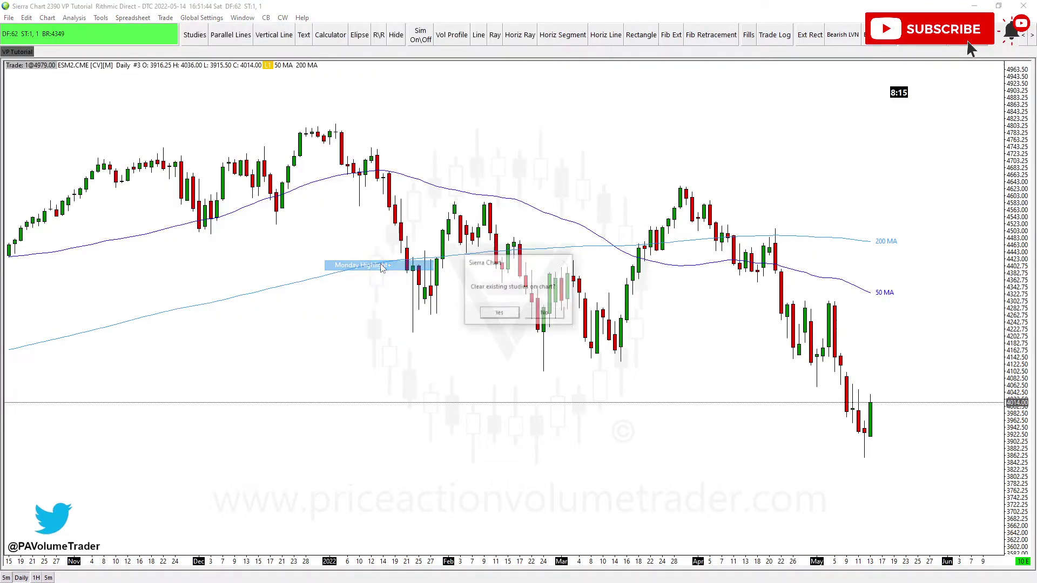
pyautogui.click(545, 313)
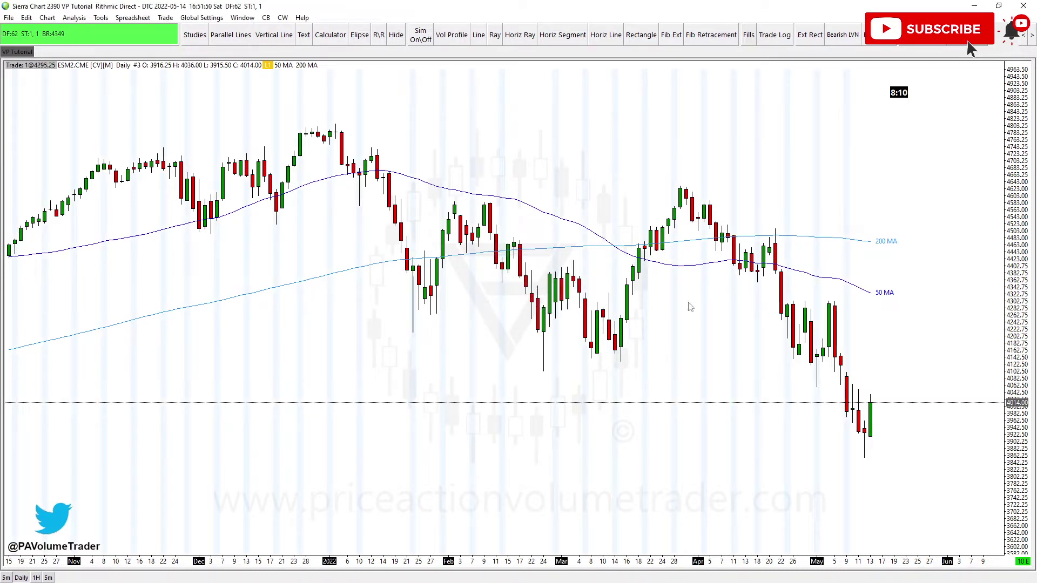
# Step: Examine the Monday background highlights against the price bars of the daily chart, from recent weeks back through earlier months
pyautogui.scroll(5, 763, 323)
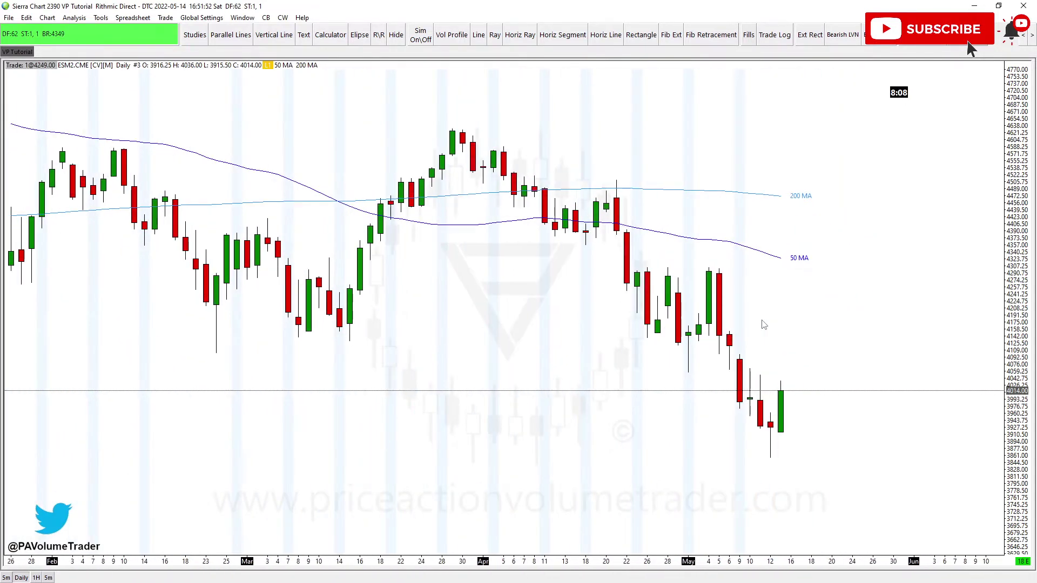
pyautogui.scroll(6, 764, 324)
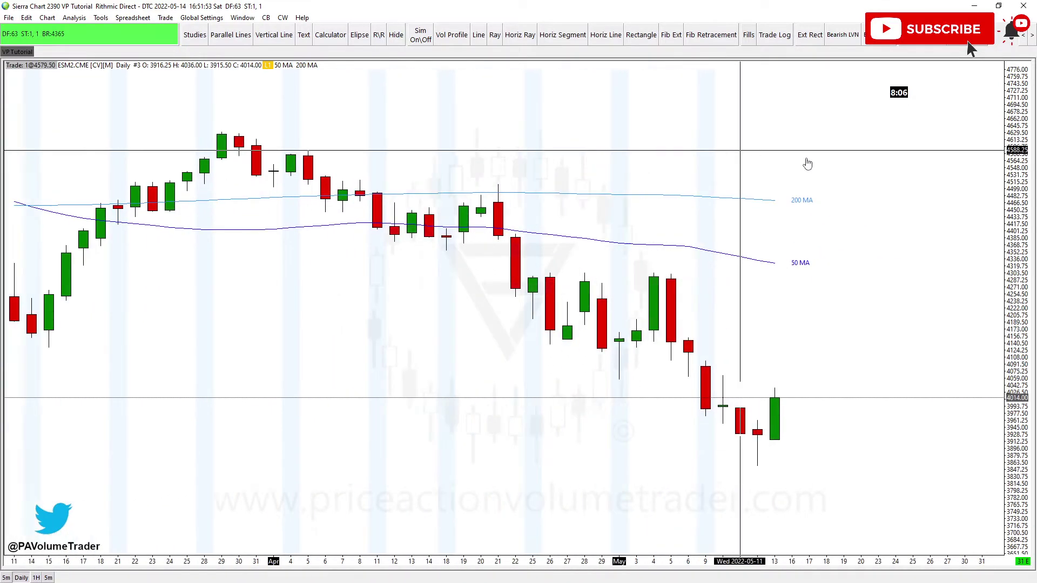
pyautogui.scroll(2, 807, 163)
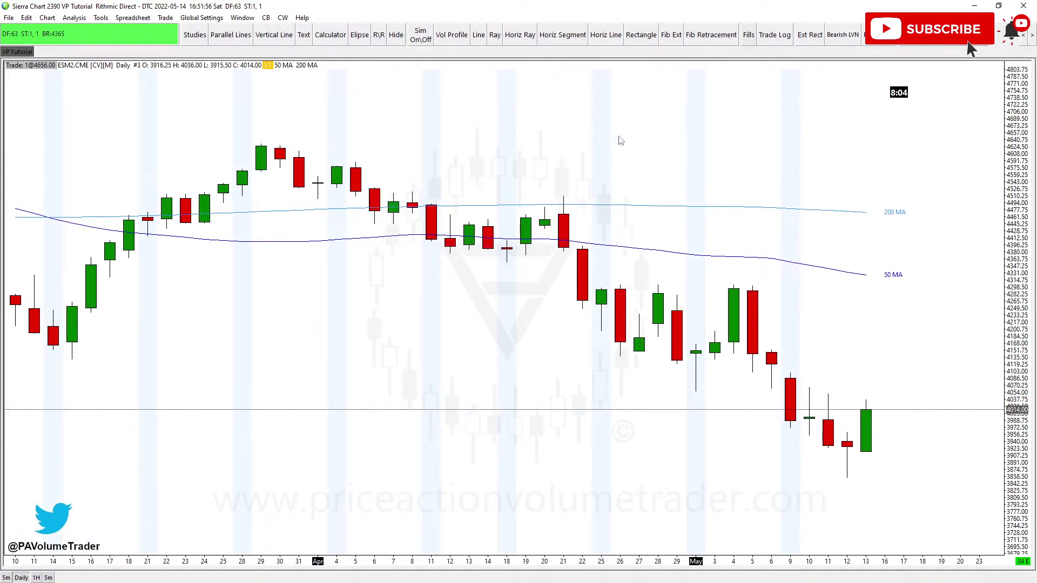
pyautogui.moveTo(1017, 373); pyautogui.dragTo(1016, 400)
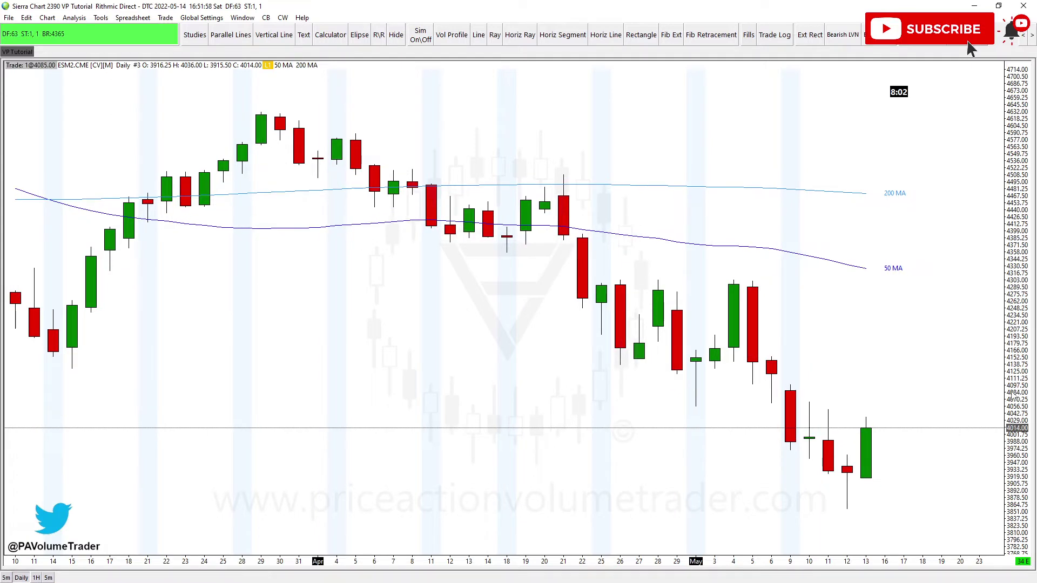
pyautogui.scroll(-4, 851, 336)
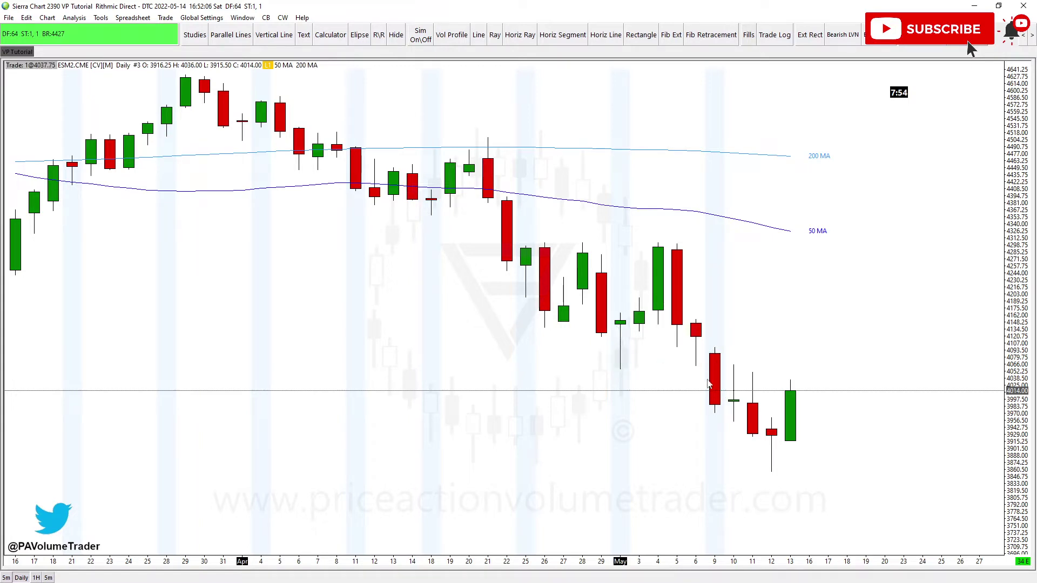
pyautogui.scroll(-5, 726, 351)
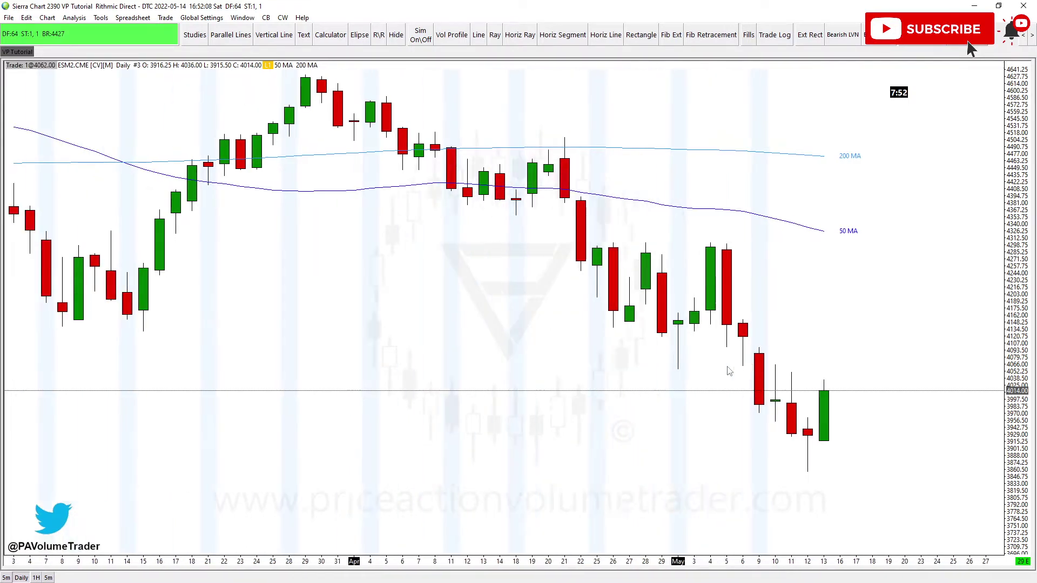
pyautogui.scroll(-3, 909, 169)
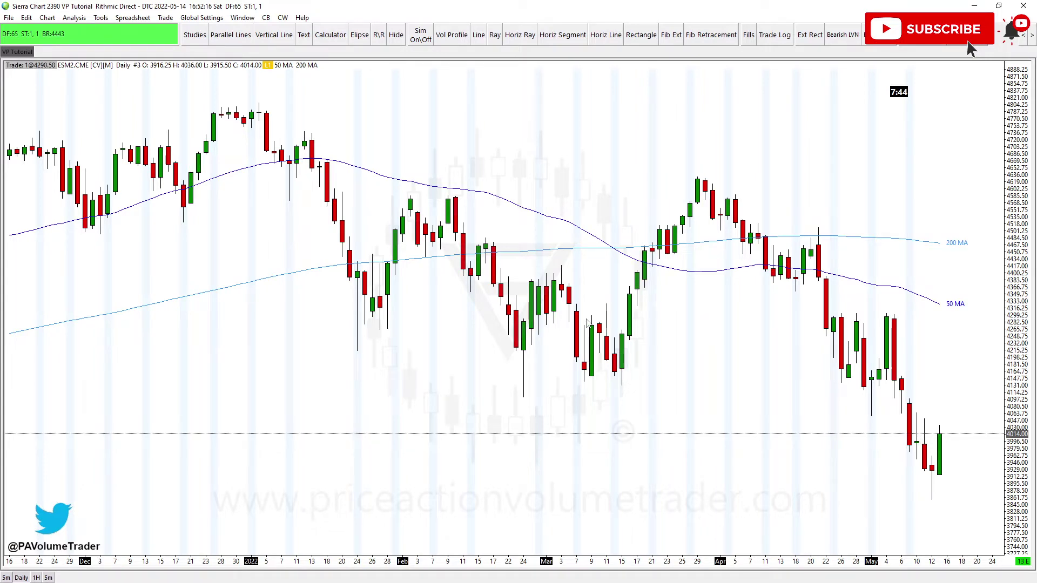
pyautogui.hscroll(3, 651, 331)
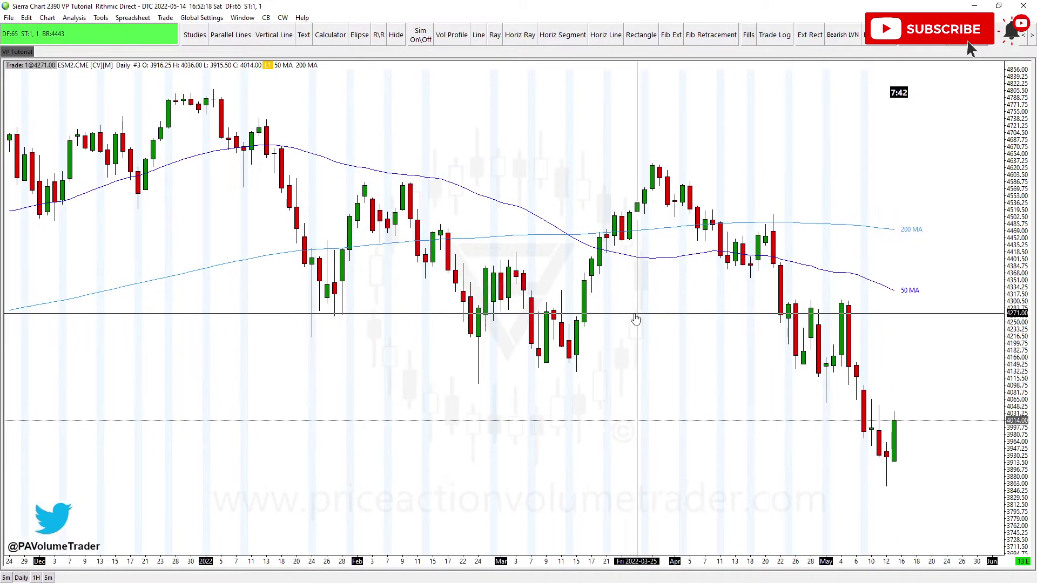
pyautogui.scroll(-2, 635, 319)
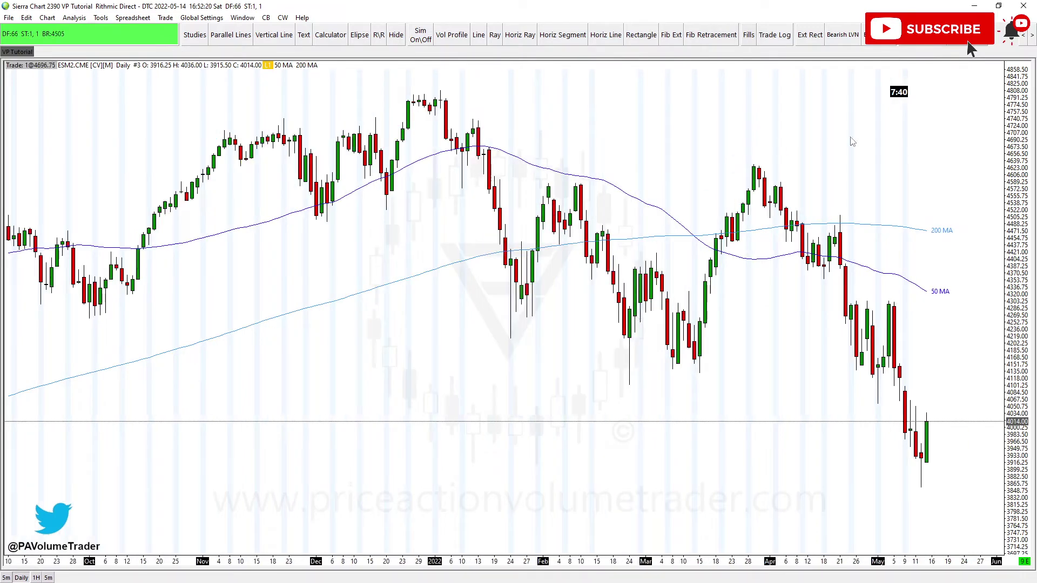
pyautogui.hscroll(3, 821, 138)
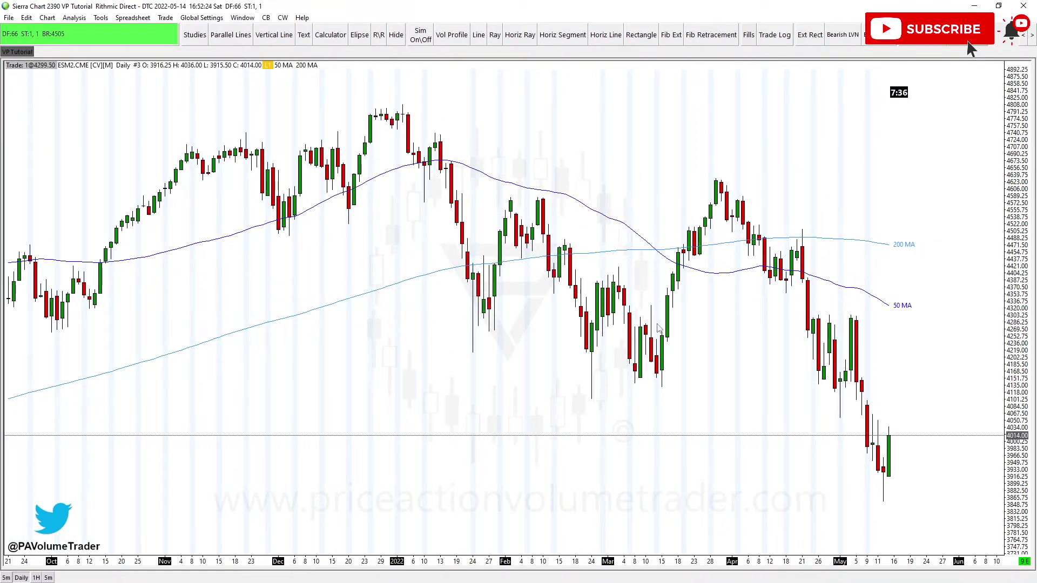
pyautogui.scroll(3, 659, 324)
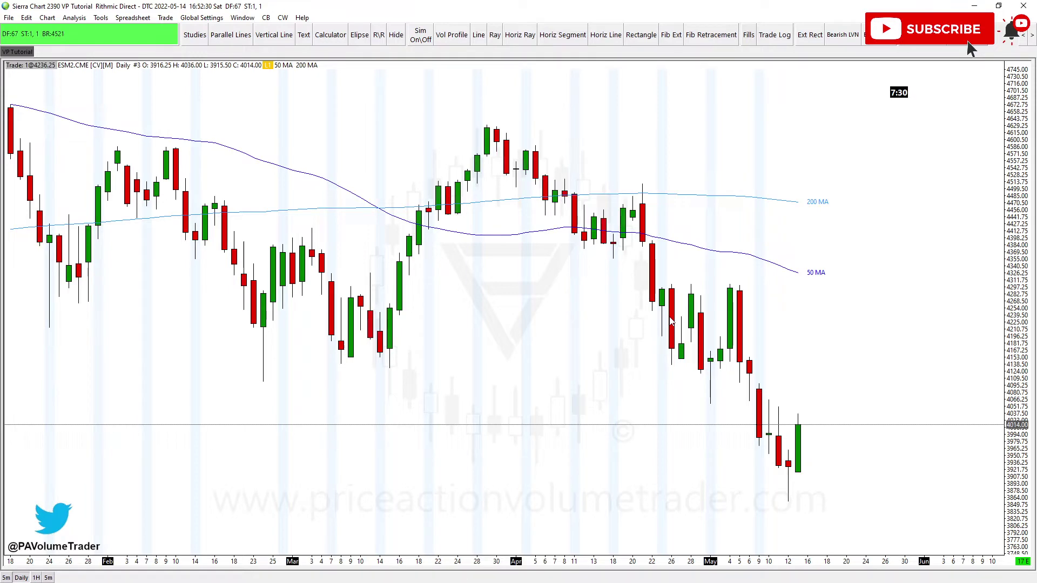
pyautogui.scroll(-3, 799, 312)
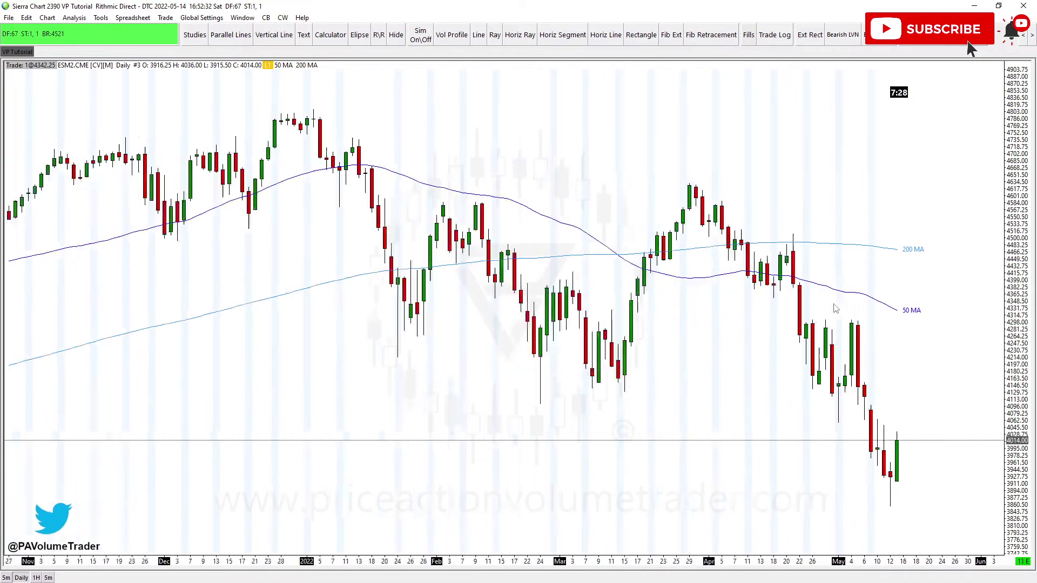
pyautogui.scroll(-2, 836, 308)
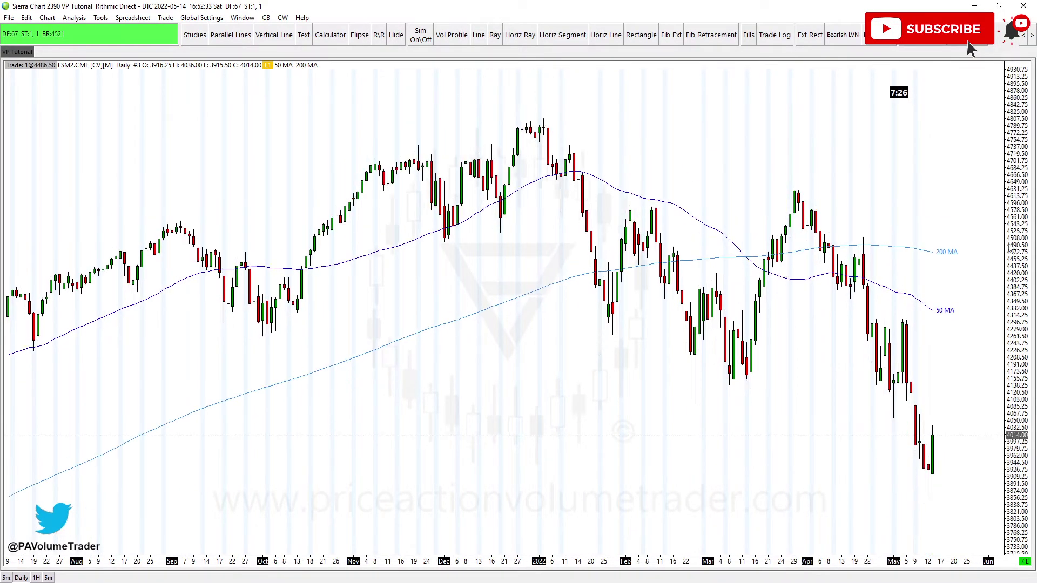
pyautogui.moveTo(722, 165); pyautogui.dragTo(632, 158)
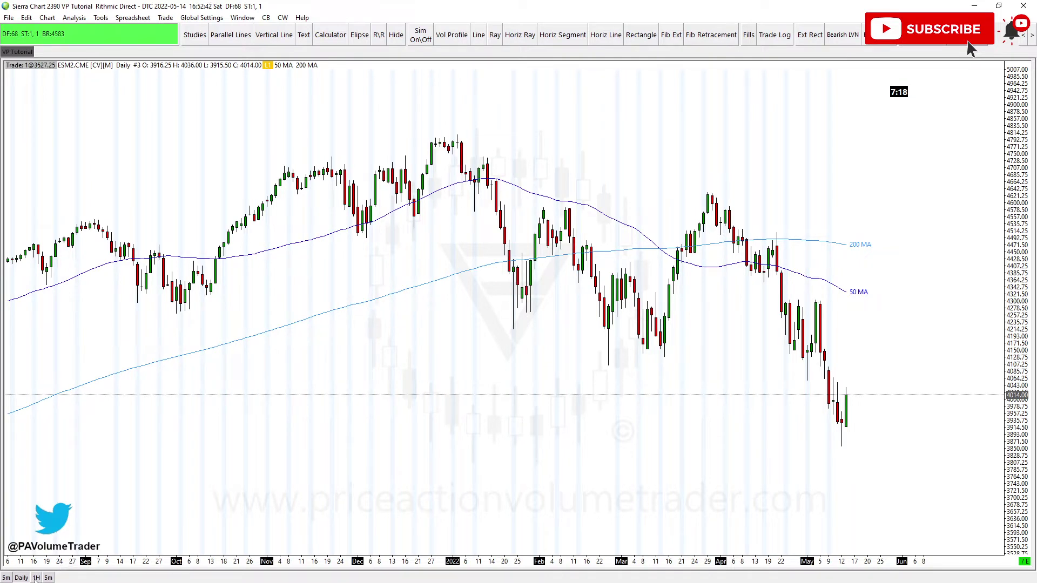
# Step: Remove the Monday Highlight study from the daily chart
pyautogui.rightClick(902, 167)
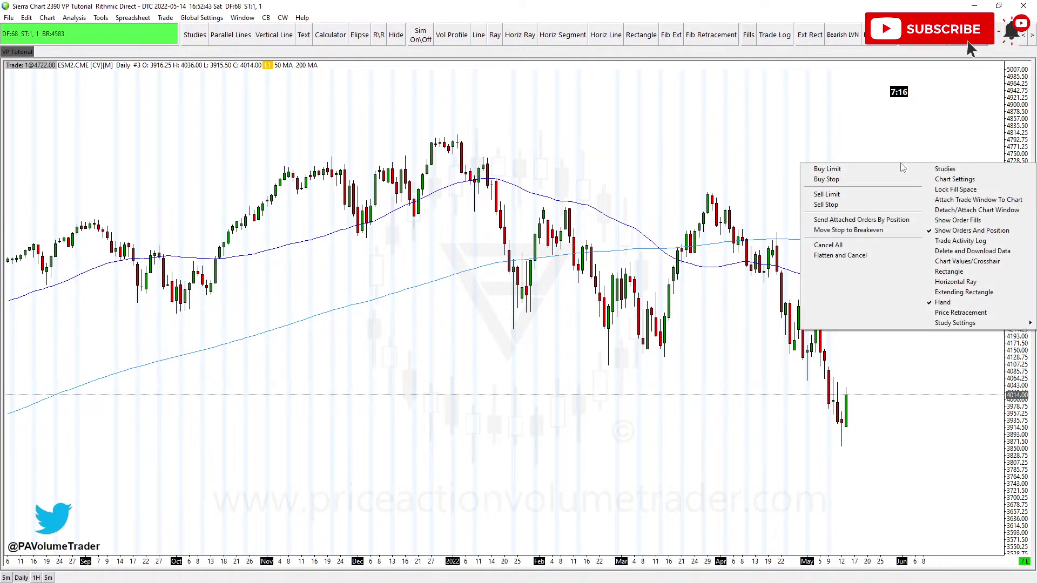
pyautogui.click(954, 171)
pyautogui.click(558, 239)
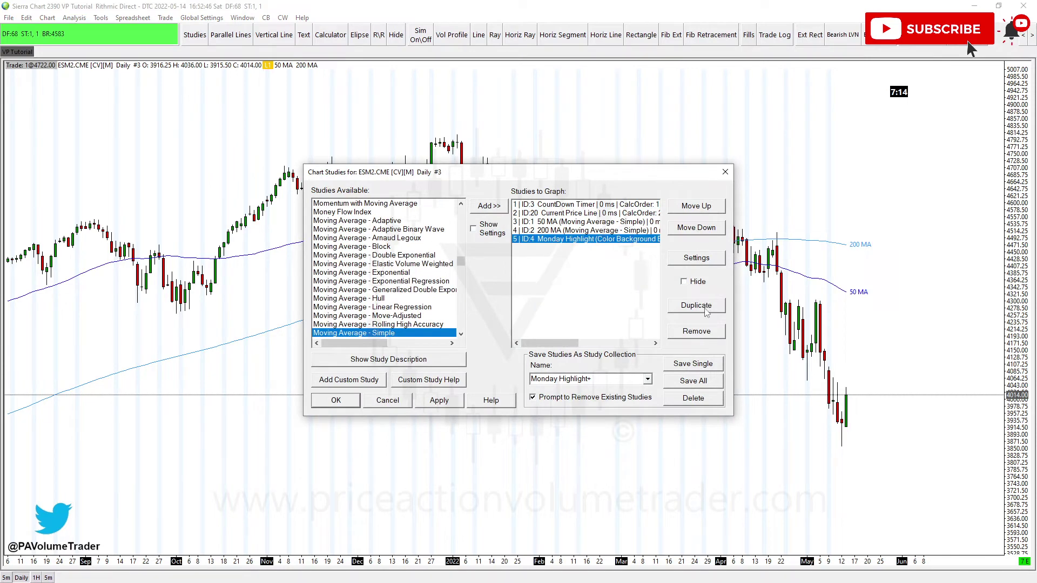
pyautogui.click(705, 336)
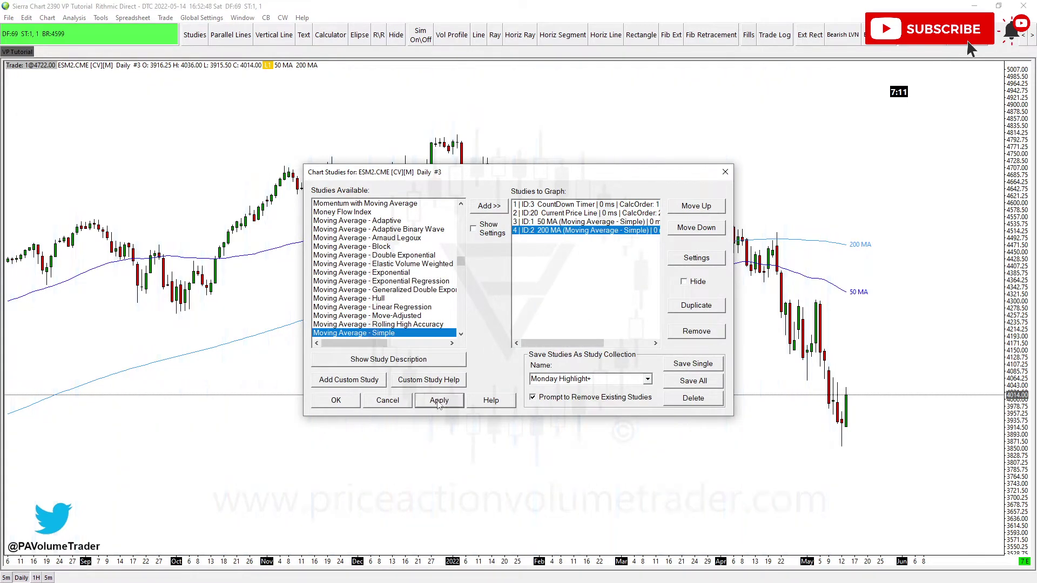
pyautogui.click(336, 401)
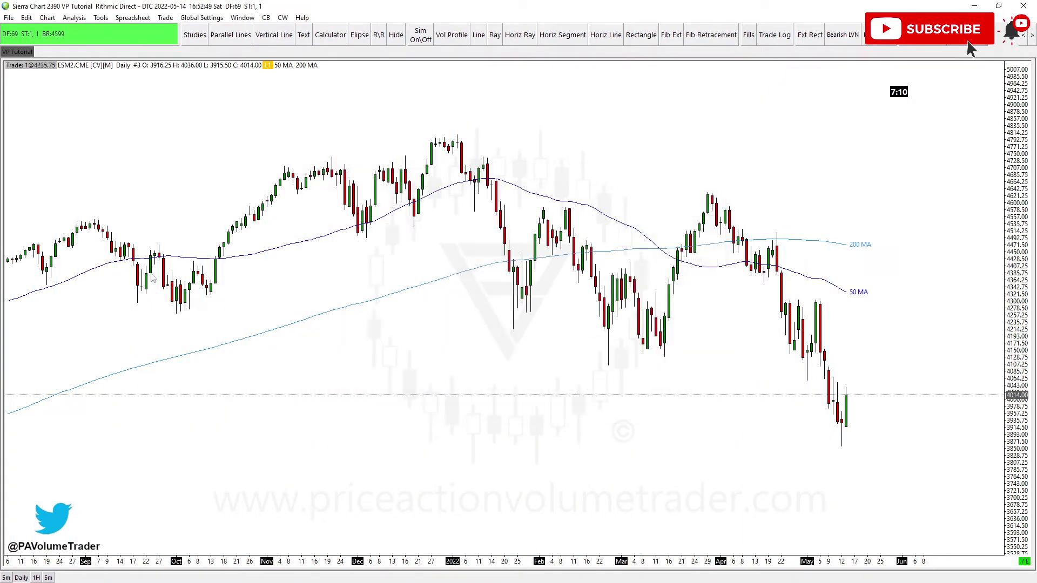
# Step: Open the Chart Studies window for the 60 Min chart and move it clear of the recent price bars
pyautogui.click(36, 578)
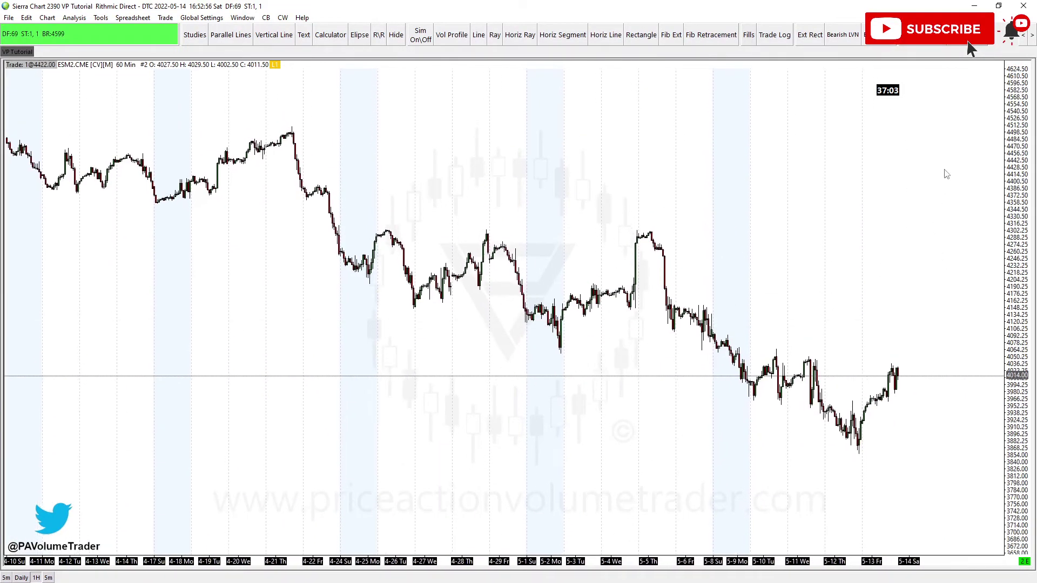
pyautogui.click(75, 17)
pyautogui.click(81, 29)
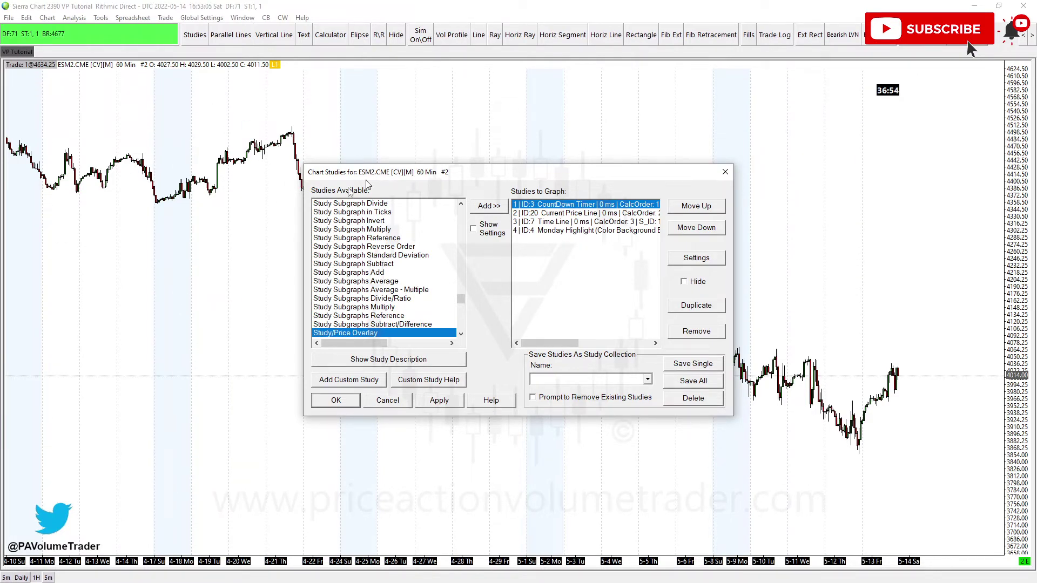
pyautogui.moveTo(381, 174); pyautogui.dragTo(152, 291)
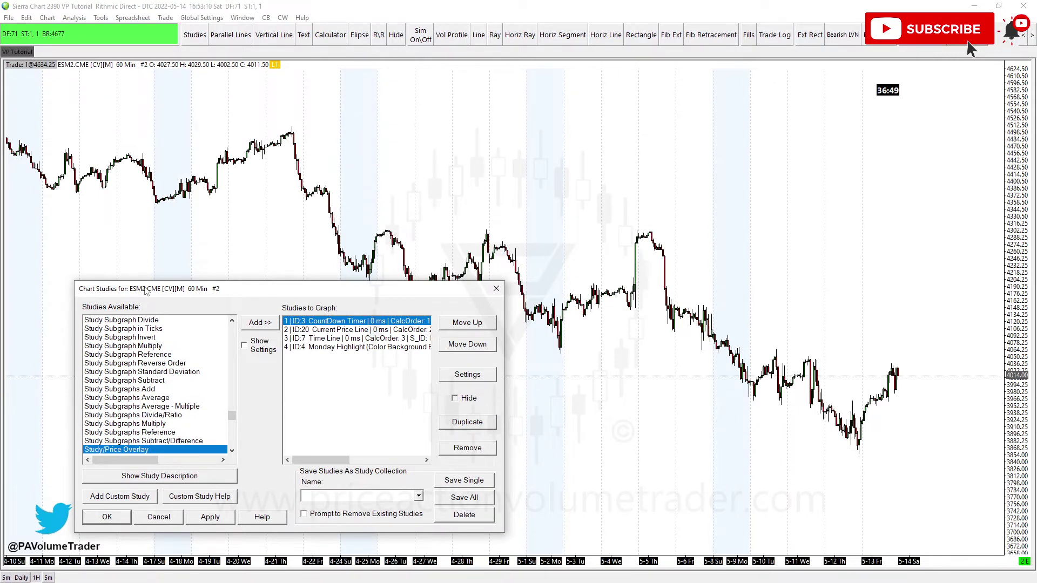
pyautogui.moveTo(147, 290); pyautogui.dragTo(226, 284)
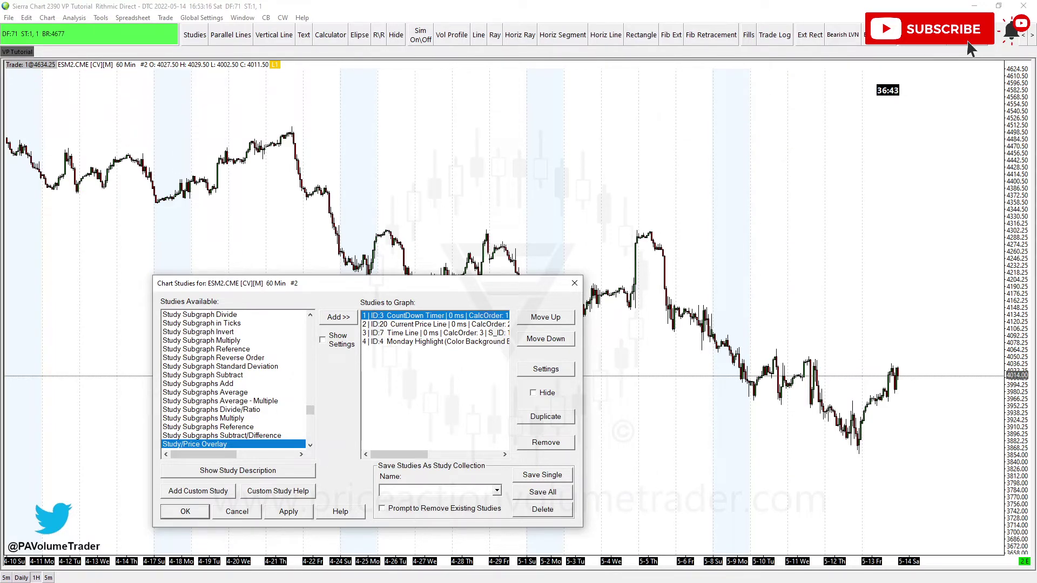
# Step: Mark the countdown timer, current price line and Time Line study with on-screen ink, and clear the markings
pyautogui.click(971, 49)
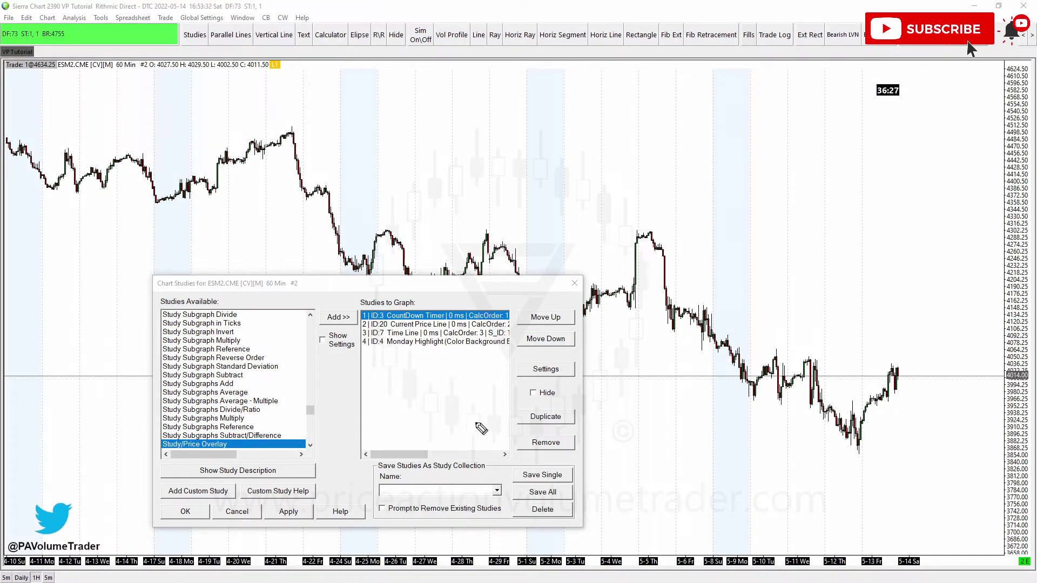
pyautogui.moveTo(450, 307)
pyautogui.mouseDown()
pyautogui.moveTo(477, 312)
pyautogui.moveTo(463, 319)
pyautogui.mouseUp()
pyautogui.moveTo(909, 76)
pyautogui.mouseDown()
pyautogui.moveTo(942, 100)
pyautogui.moveTo(927, 80)
pyautogui.mouseUp()
pyautogui.moveTo(424, 332); pyautogui.dragTo(479, 309)
pyautogui.moveTo(984, 372)
pyautogui.mouseDown()
pyautogui.moveTo(958, 374)
pyautogui.moveTo(972, 384)
pyautogui.moveTo(942, 371)
pyautogui.mouseUp()
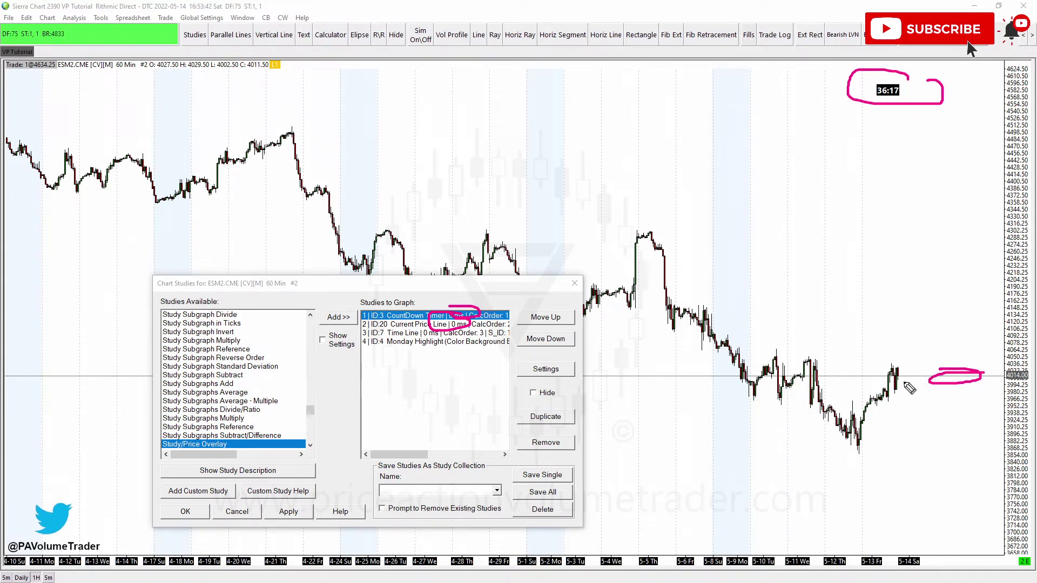
pyautogui.moveTo(402, 332)
pyautogui.mouseDown()
pyautogui.moveTo(435, 330)
pyautogui.moveTo(423, 341)
pyautogui.moveTo(396, 332)
pyautogui.moveTo(440, 329)
pyautogui.mouseUp()
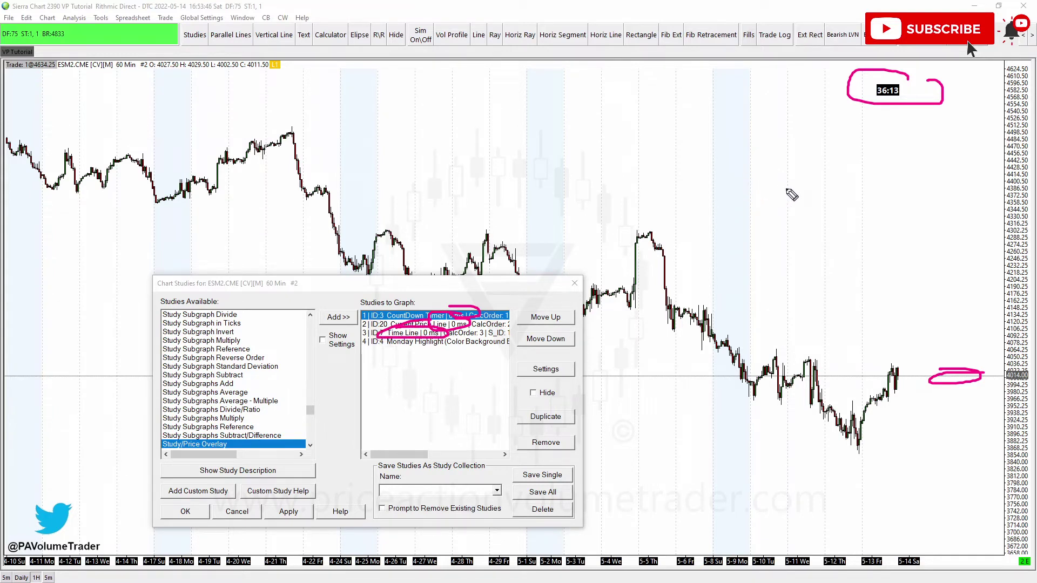
pyautogui.moveTo(790, 192)
pyautogui.mouseDown()
pyautogui.moveTo(776, 220)
pyautogui.moveTo(792, 217)
pyautogui.moveTo(794, 196)
pyautogui.mouseUp()
pyautogui.press('Escape')
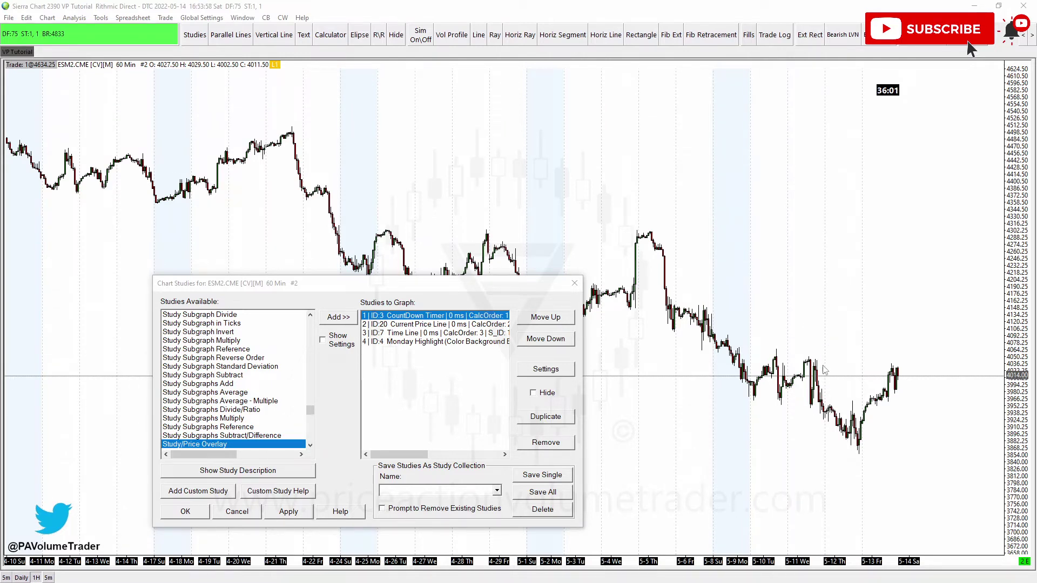
# Step: Select the Monday Highlight study among the graphed studies and read the full name of its underlying study
pyautogui.click(415, 343)
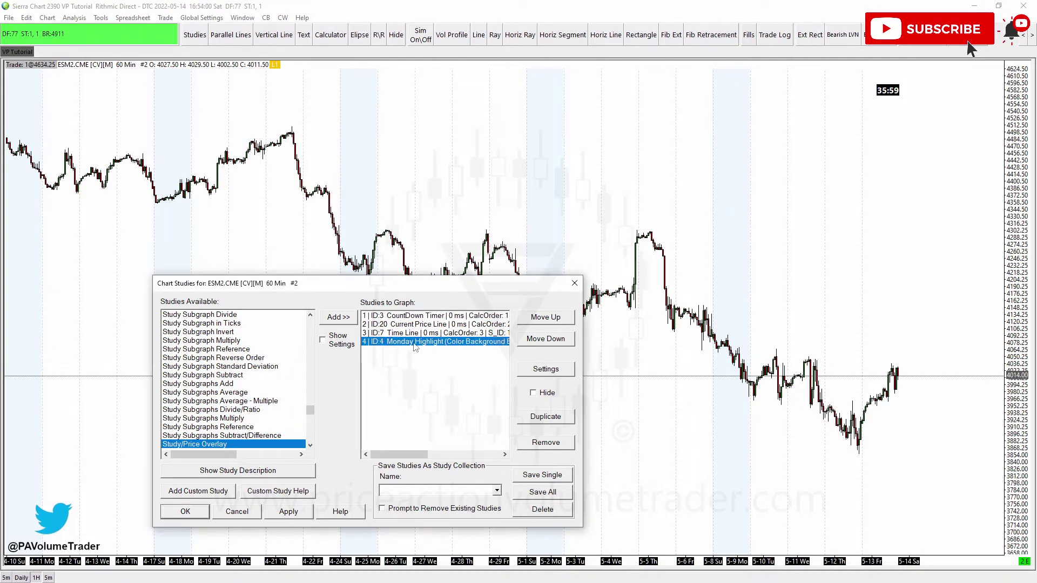
pyautogui.moveTo(394, 454)
pyautogui.mouseDown()
pyautogui.moveTo(412, 455)
pyautogui.moveTo(383, 470)
pyautogui.mouseUp()
pyautogui.moveTo(400, 454); pyautogui.dragTo(424, 463)
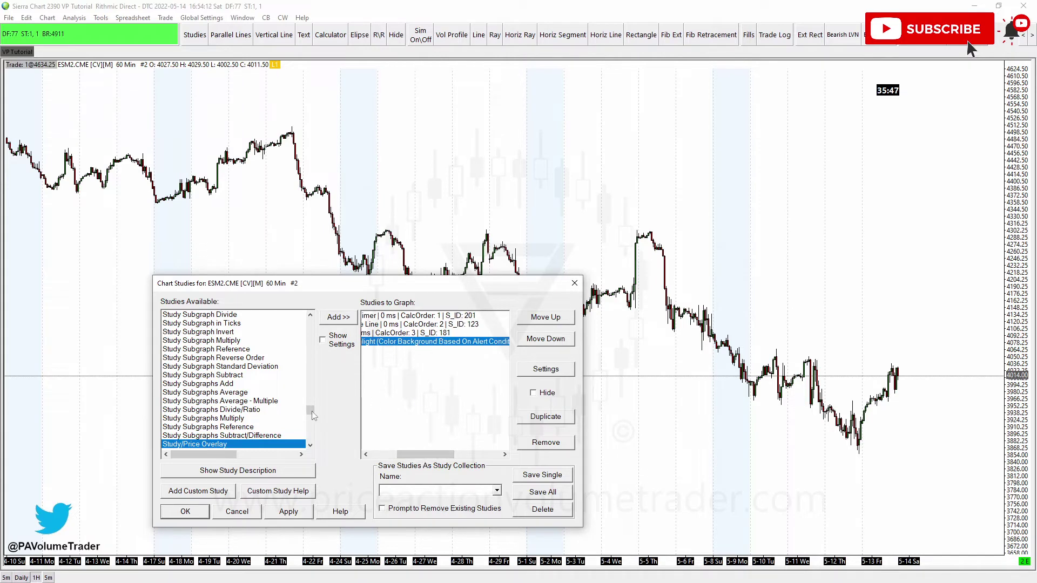
# Step: Find and select the Color Background Based On Alert Condition study among the available studies
pyautogui.moveTo(312, 410); pyautogui.dragTo(306, 346)
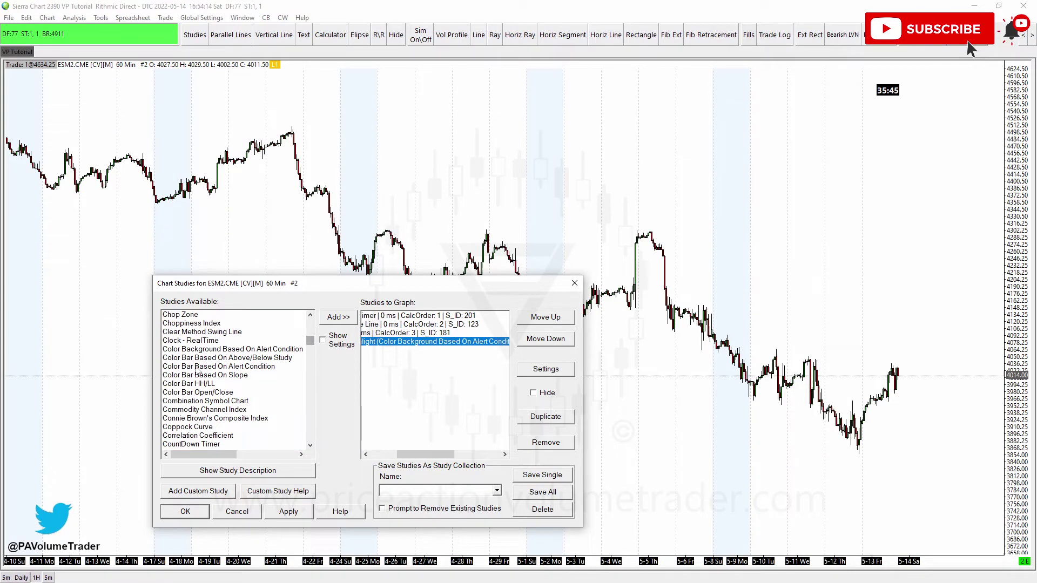
pyautogui.click(247, 350)
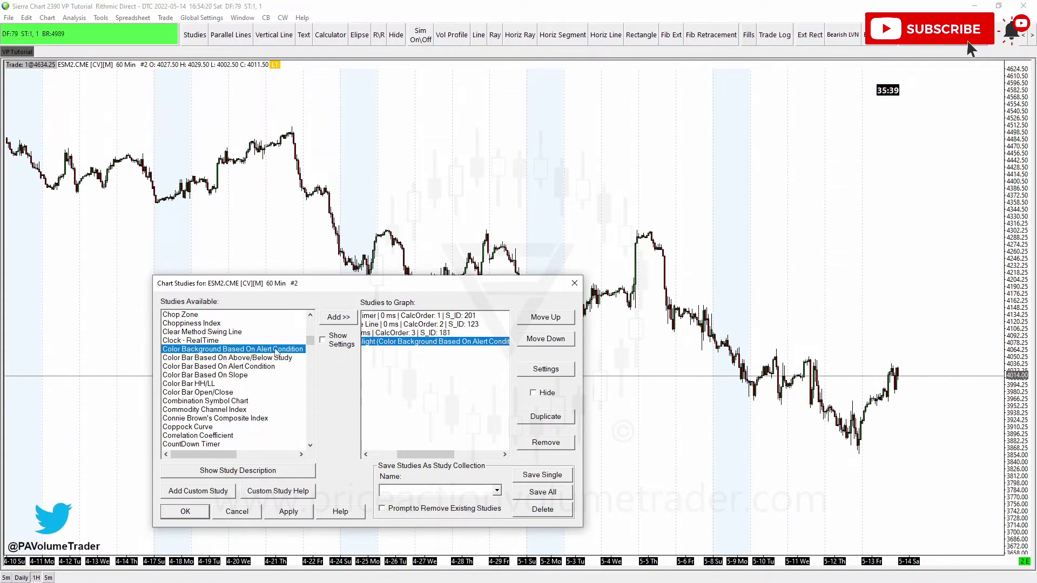
# Step: Open the settings of the Monday Highlight study at its general settings and inputs, and move the window higher on the chart
pyautogui.moveTo(398, 452); pyautogui.dragTo(372, 454)
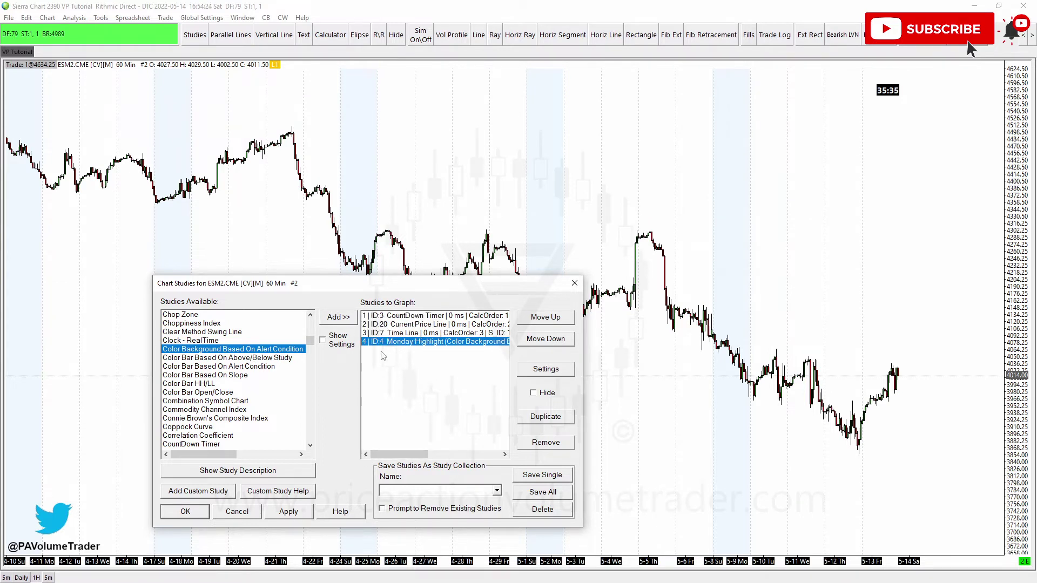
pyautogui.click(416, 332)
pyautogui.click(416, 342)
pyautogui.click(546, 368)
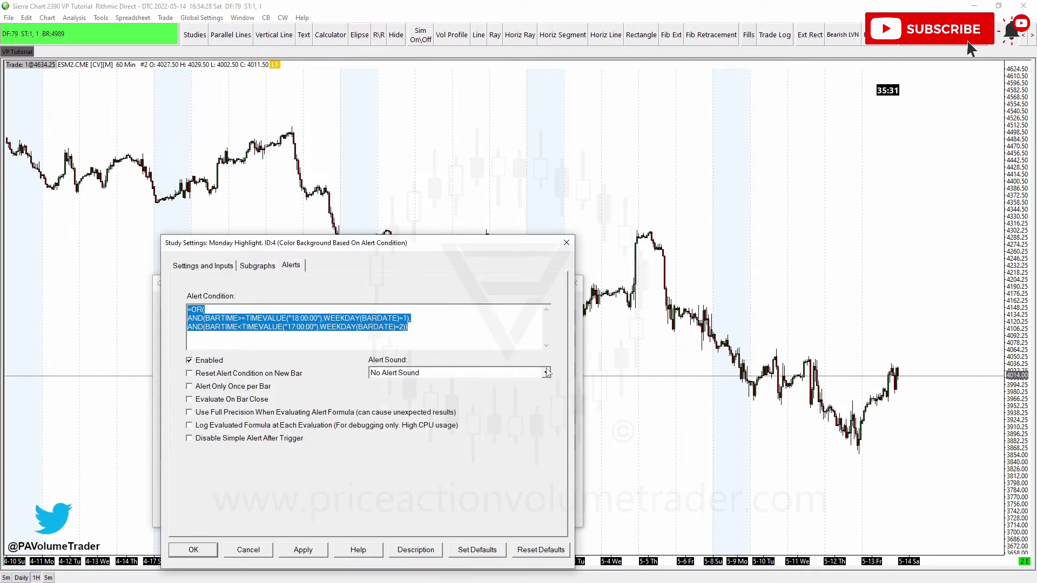
pyautogui.click(199, 268)
pyautogui.moveTo(240, 243); pyautogui.dragTo(256, 162)
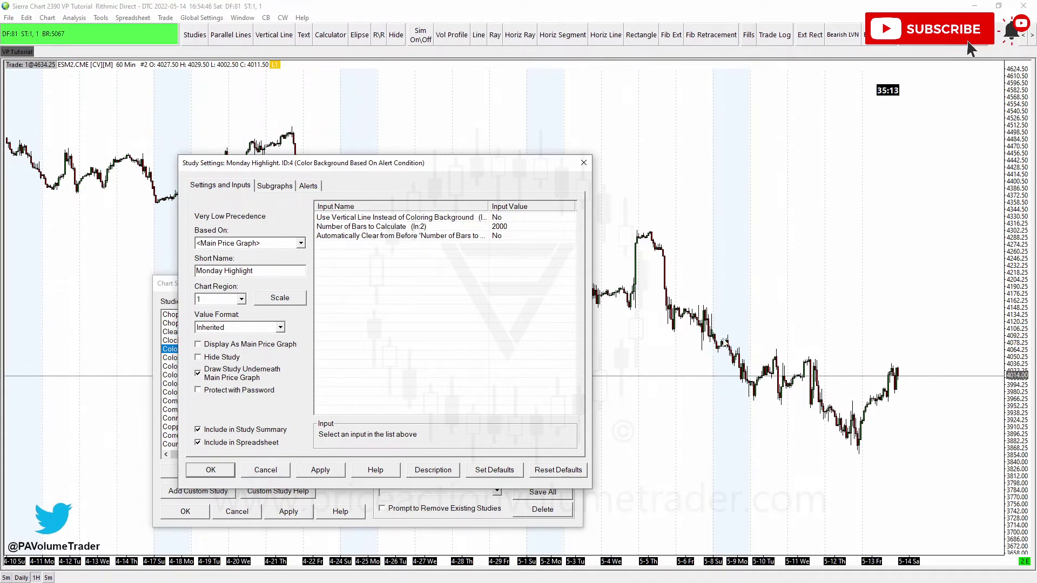
# Step: Review the Number of Bars to Calculate input and set Use Vertical Line Instead of Coloring Background to No
pyautogui.click(514, 228)
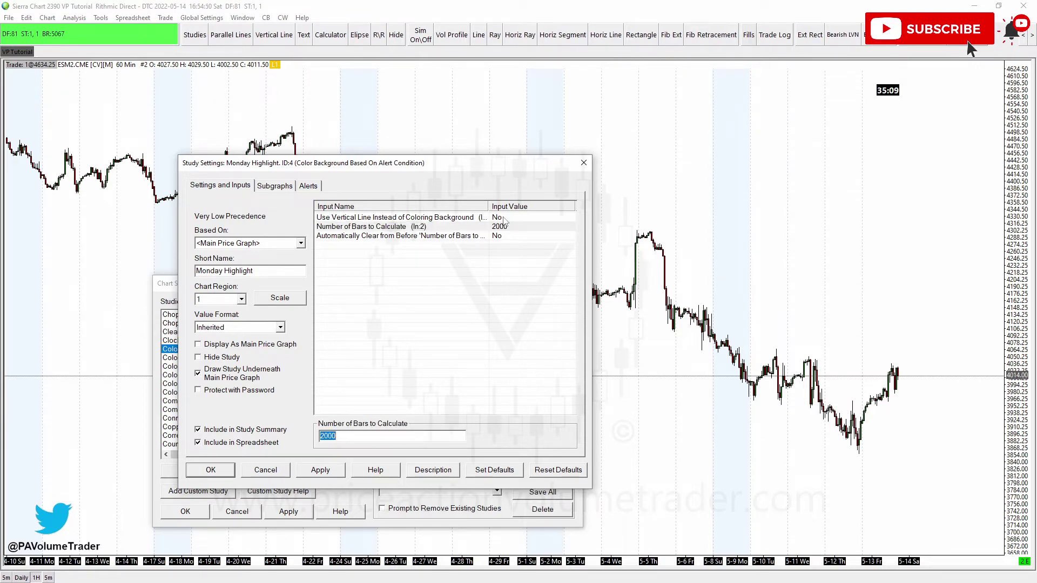
pyautogui.click(508, 285)
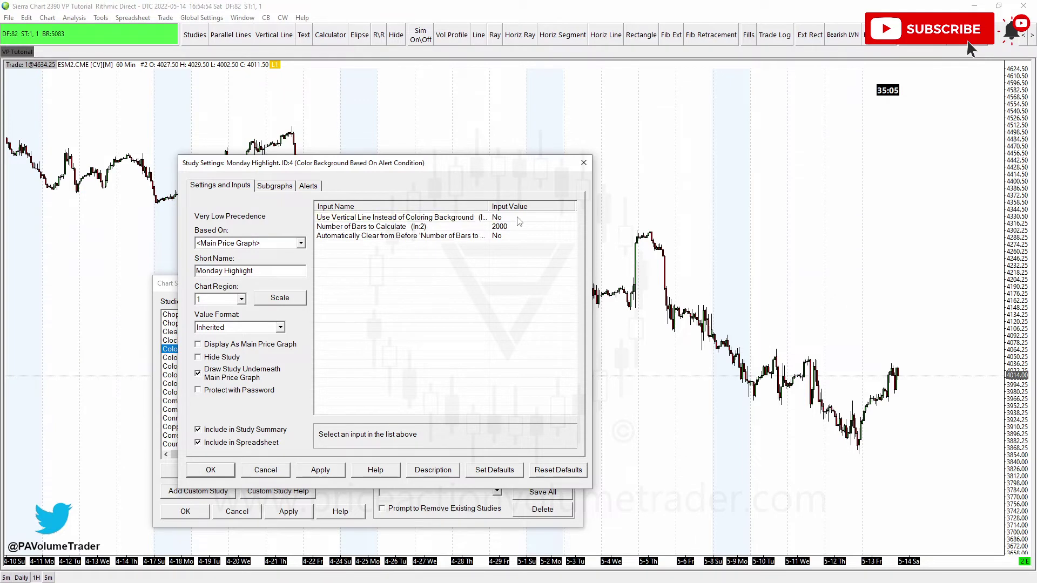
pyautogui.click(513, 218)
pyautogui.click(460, 437)
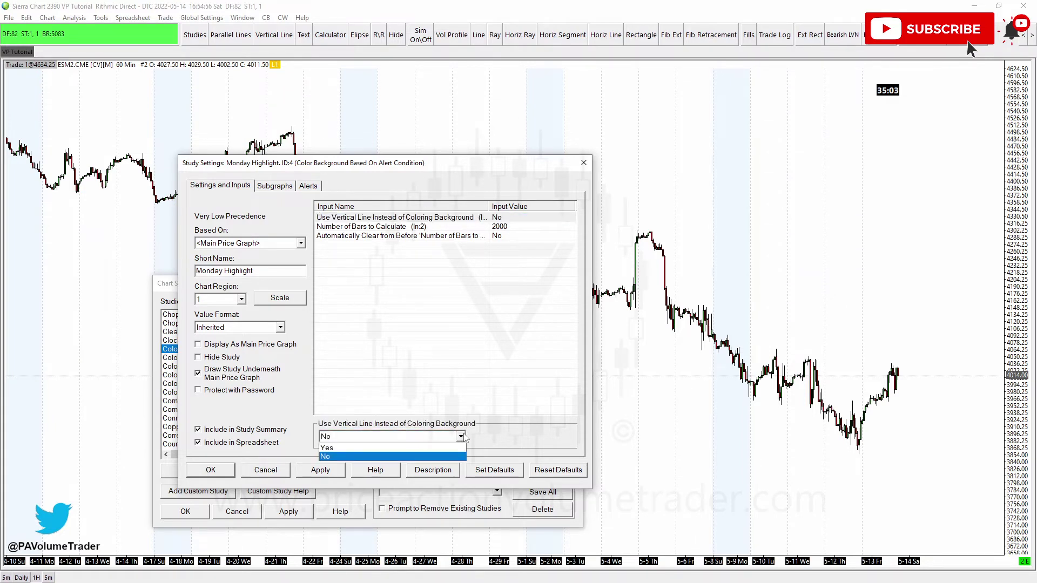
pyautogui.click(377, 459)
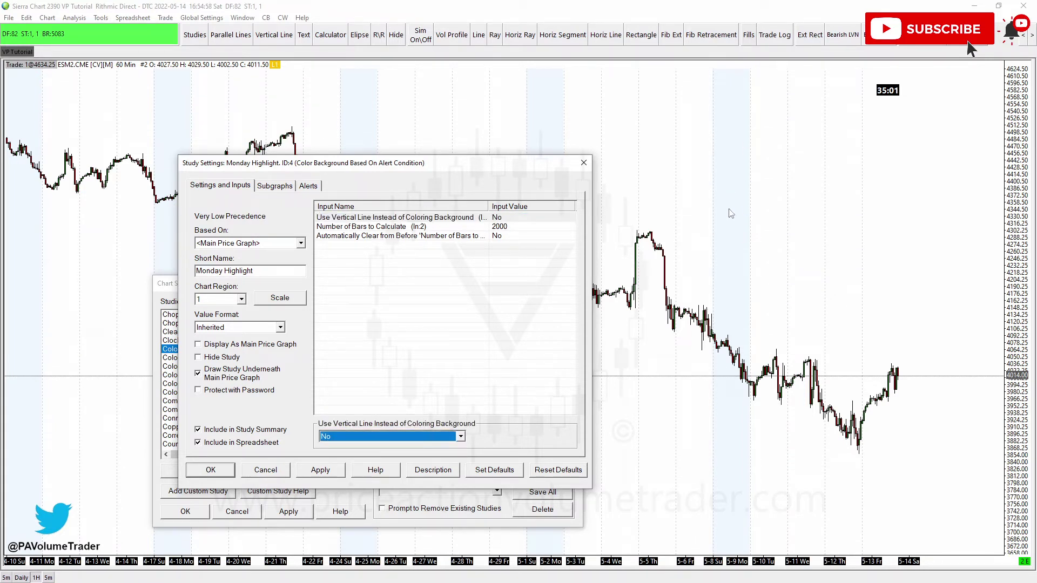
# Step: Show the study's subgraph settings, mark the Background draw style with on-screen ink, and clear the marking
pyautogui.click(274, 186)
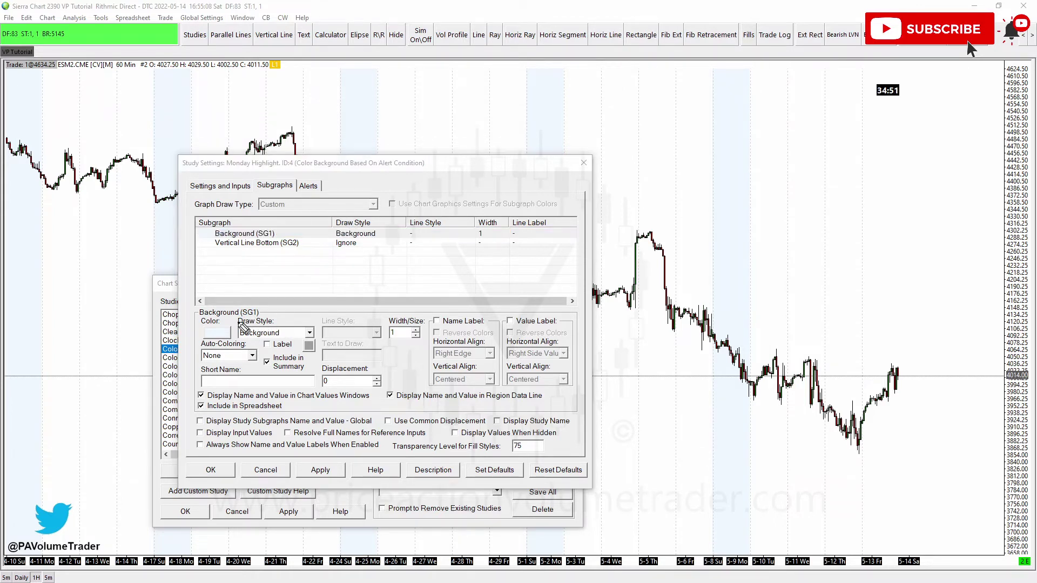
pyautogui.moveTo(240, 325)
pyautogui.mouseDown()
pyautogui.moveTo(341, 351)
pyautogui.moveTo(216, 350)
pyautogui.moveTo(273, 329)
pyautogui.mouseUp()
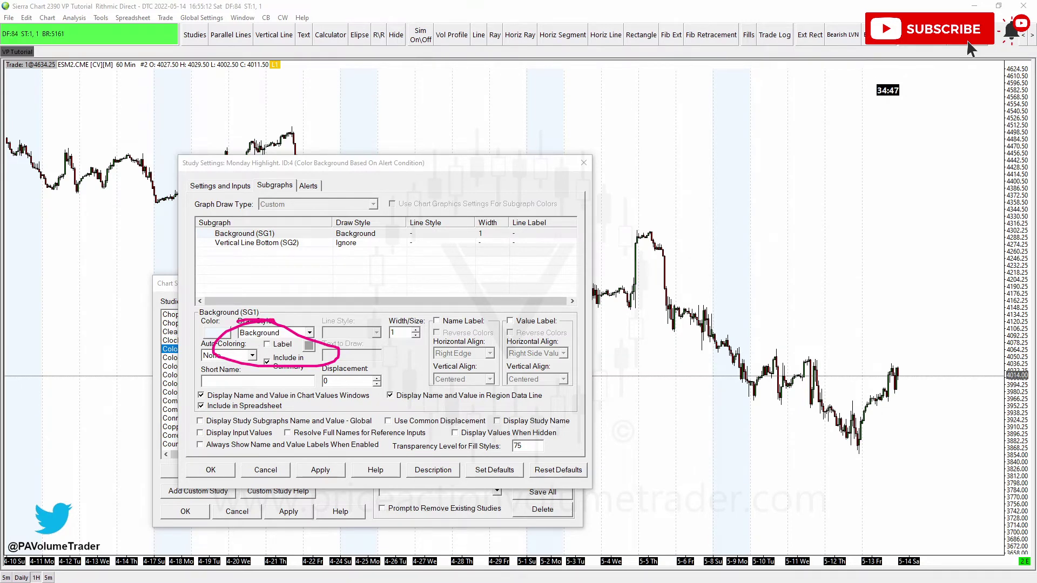
pyautogui.press('Escape')
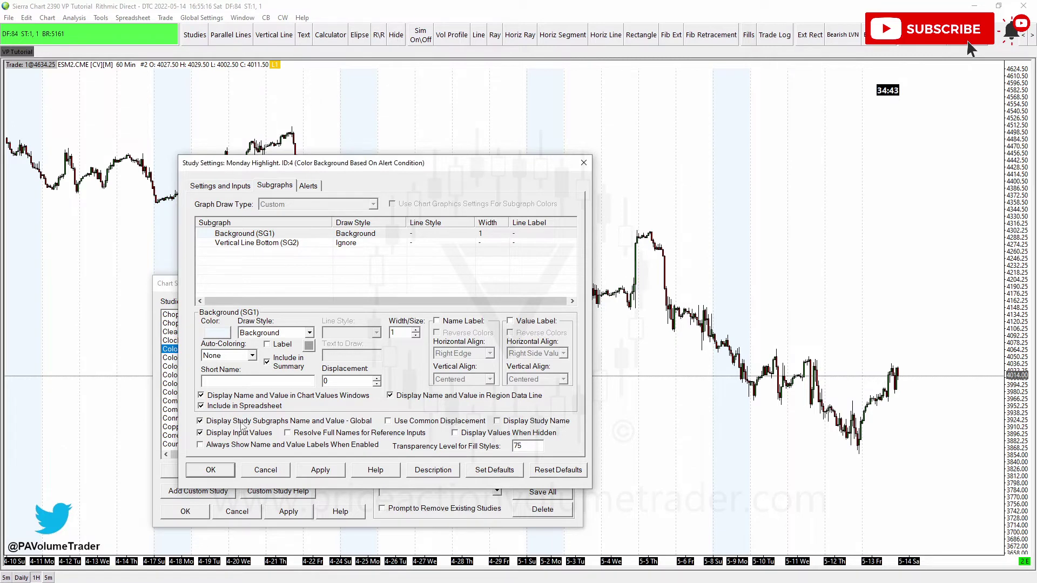
# Step: Turn off Display Input Values and confirm the Background subgraph's colour as RGB 240, 248, 255
pyautogui.click(244, 434)
pyautogui.click(216, 332)
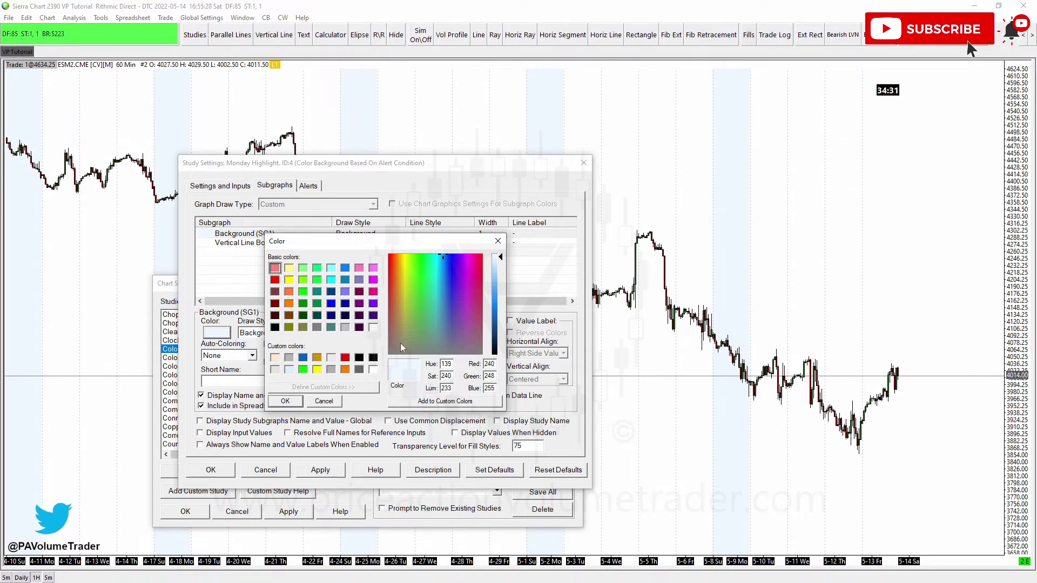
pyautogui.click(289, 402)
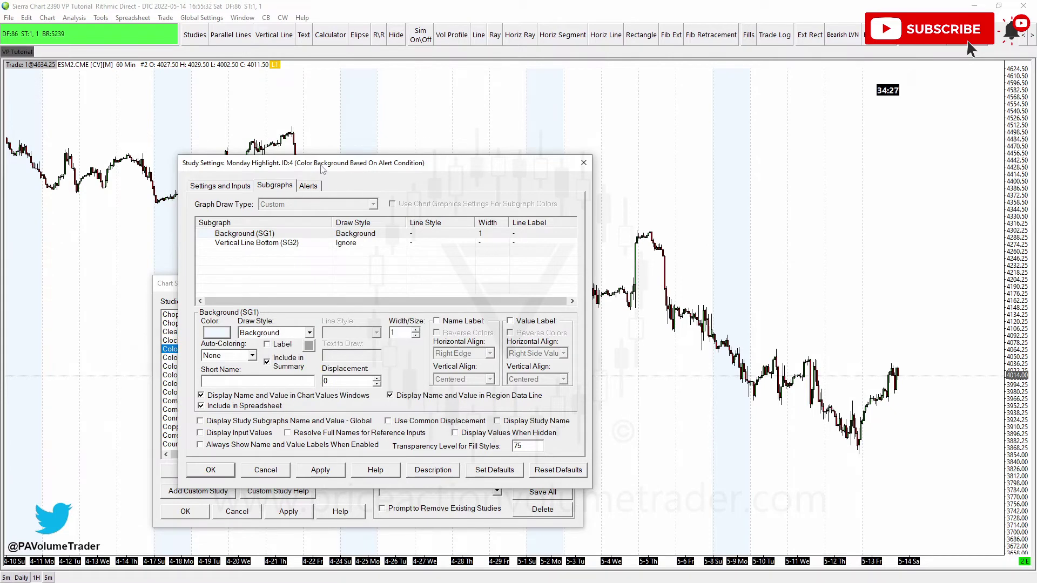
# Step: Show the study's alert condition formula and move the settings window sideways to uncover the available studies
pyautogui.click(310, 185)
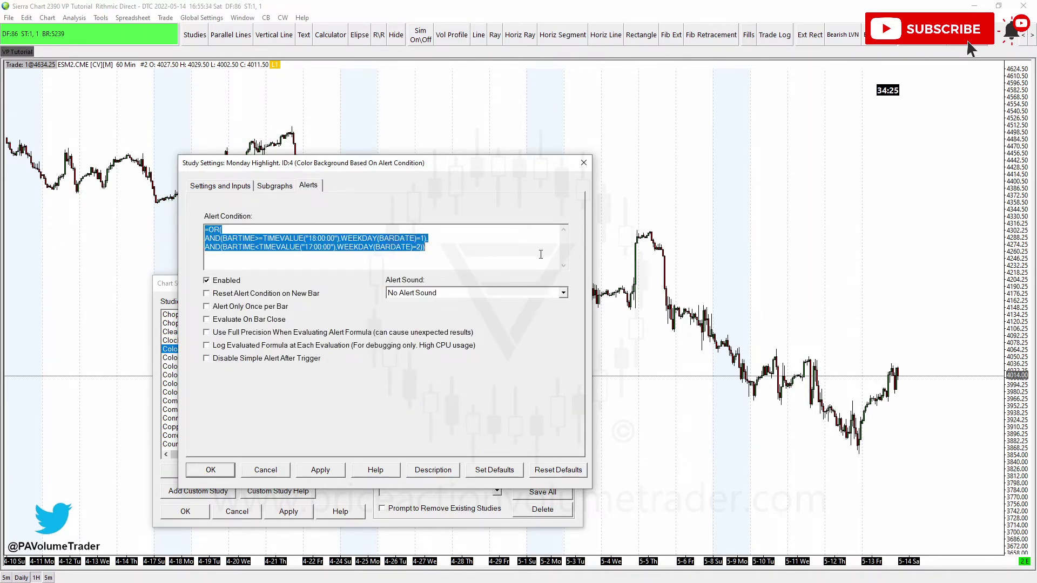
pyautogui.click(511, 242)
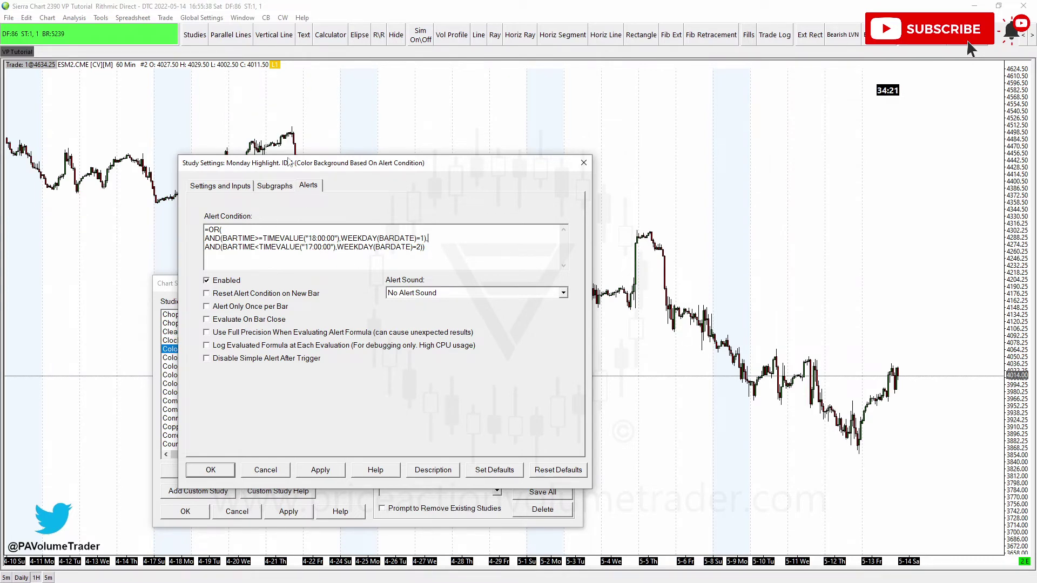
pyautogui.moveTo(290, 163); pyautogui.dragTo(390, 160)
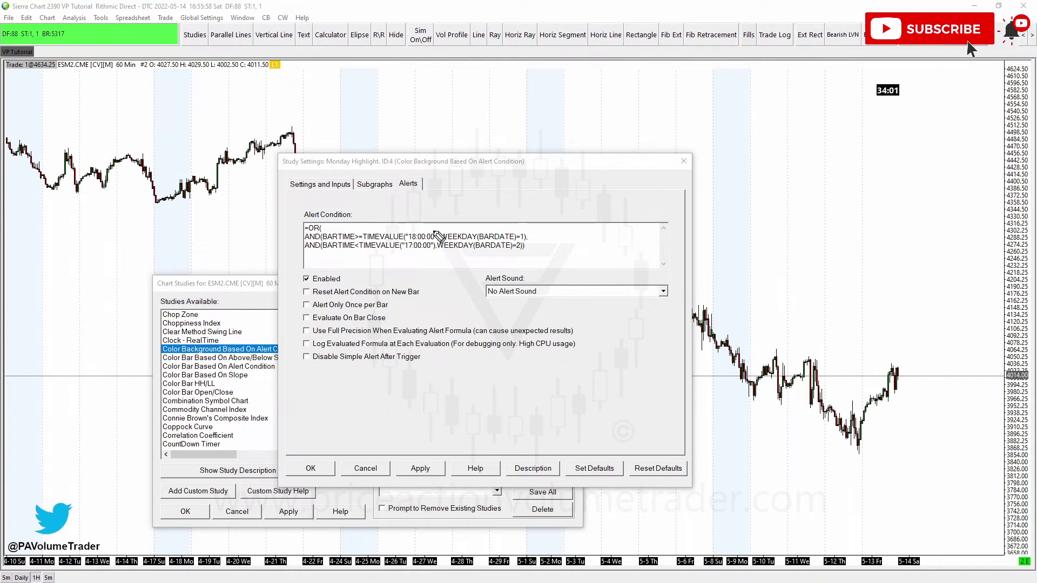
# Step: Mark the formula's 18:00:00 and 17:00:00 times, its weekday values and the matching Monday band edges with ink, and clear the markings
pyautogui.moveTo(436, 231)
pyautogui.mouseDown()
pyautogui.moveTo(402, 235)
pyautogui.moveTo(442, 239)
pyautogui.mouseUp()
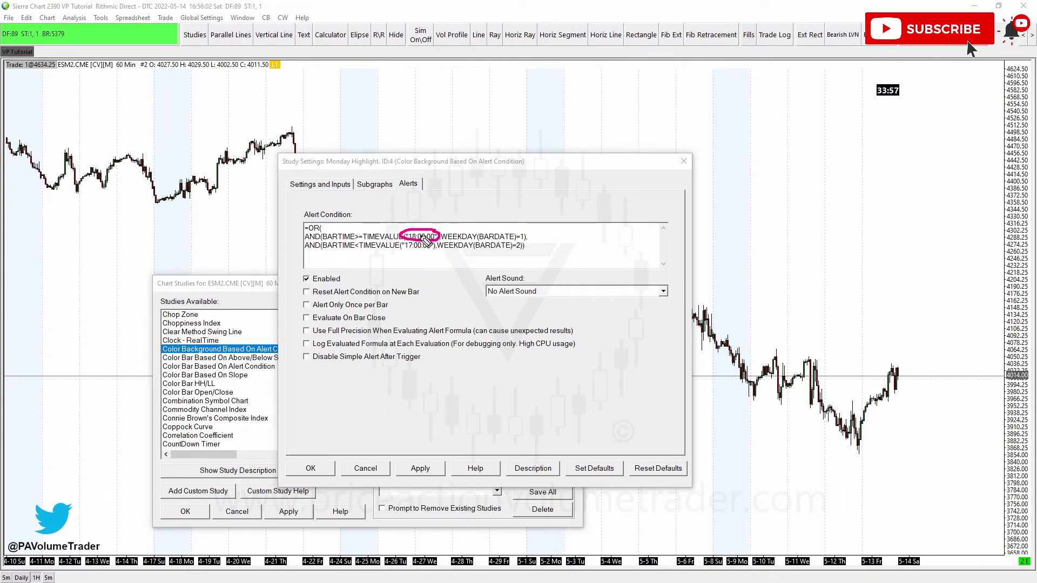
pyautogui.moveTo(441, 239)
pyautogui.mouseDown()
pyautogui.moveTo(464, 230)
pyautogui.moveTo(518, 231)
pyautogui.moveTo(526, 245)
pyautogui.moveTo(531, 237)
pyautogui.mouseUp()
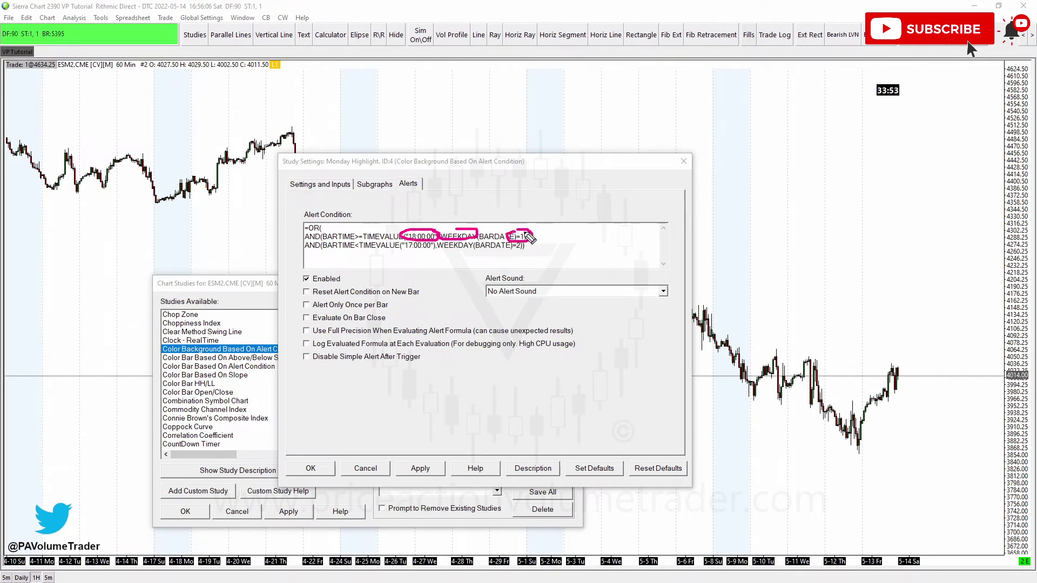
pyautogui.moveTo(709, 286)
pyautogui.mouseDown()
pyautogui.moveTo(714, 326)
pyautogui.moveTo(712, 295)
pyautogui.moveTo(714, 325)
pyautogui.moveTo(713, 296)
pyautogui.moveTo(716, 330)
pyautogui.mouseUp()
pyautogui.moveTo(523, 238)
pyautogui.mouseDown()
pyautogui.moveTo(534, 251)
pyautogui.moveTo(519, 246)
pyautogui.mouseUp()
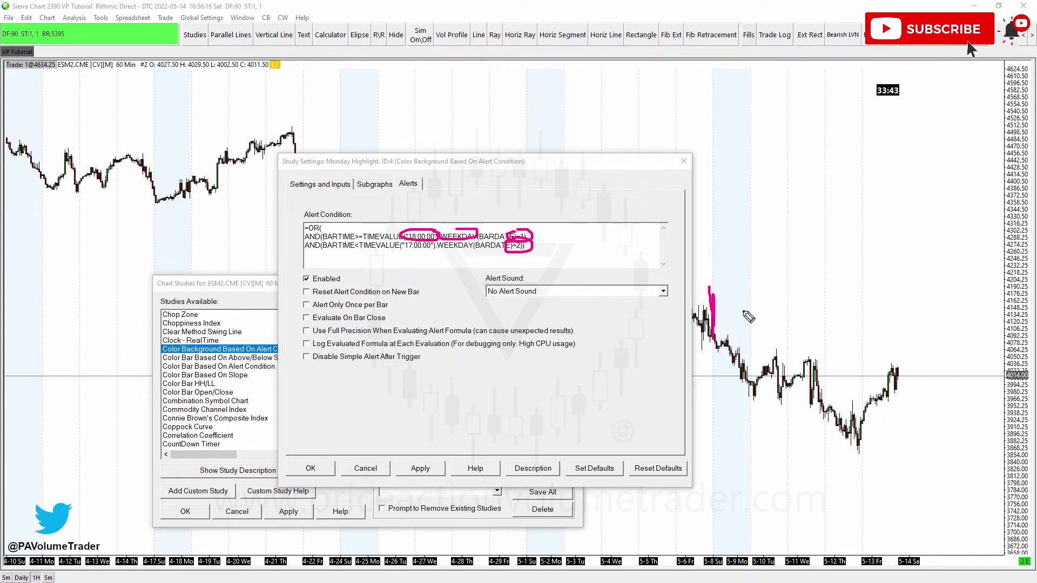
pyautogui.moveTo(751, 323); pyautogui.dragTo(750, 348)
pyautogui.moveTo(417, 246)
pyautogui.mouseDown()
pyautogui.moveTo(402, 241)
pyautogui.moveTo(451, 251)
pyautogui.moveTo(426, 241)
pyautogui.mouseUp()
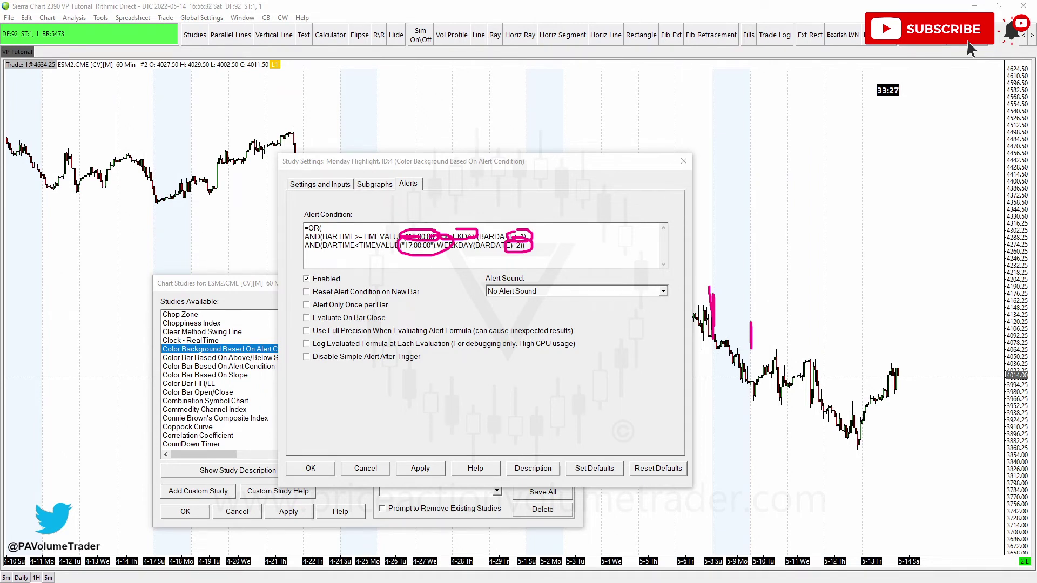
pyautogui.press('Escape')
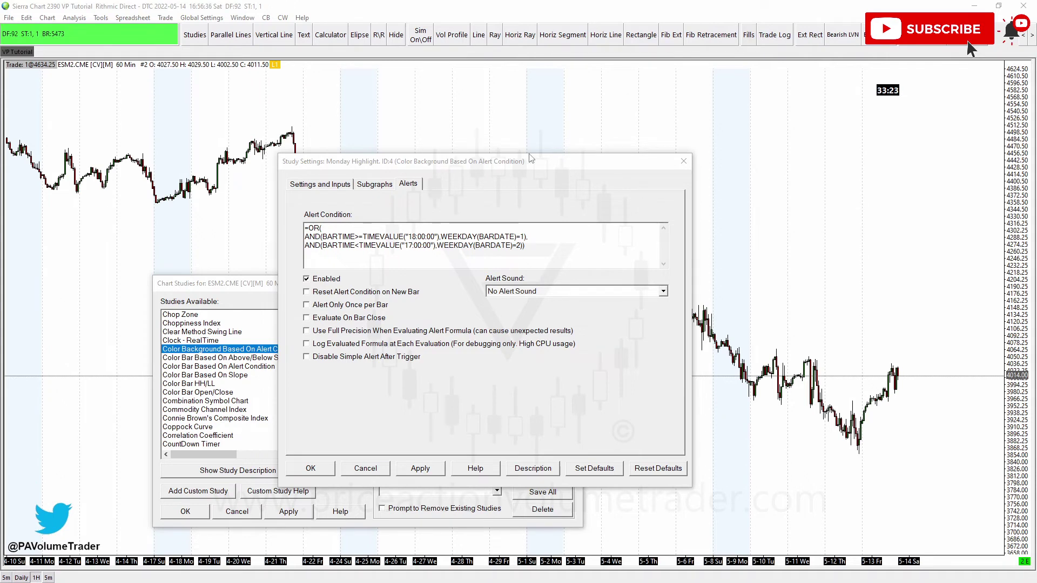
# Step: Review the subgraph settings and inputs once more, accept the Monday Highlight settings, and apply the chart studies
pyautogui.click(363, 182)
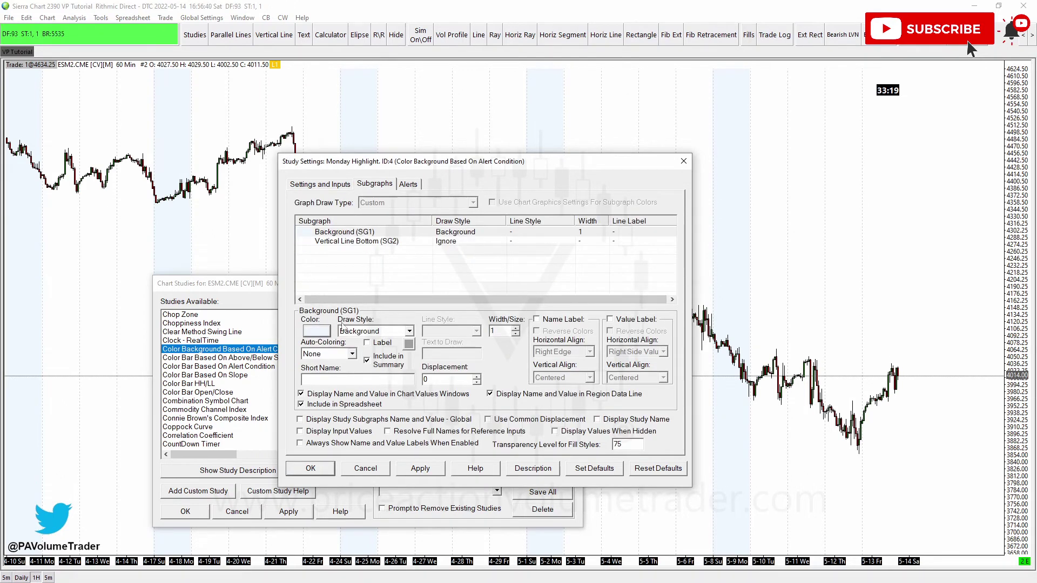
pyautogui.click(336, 186)
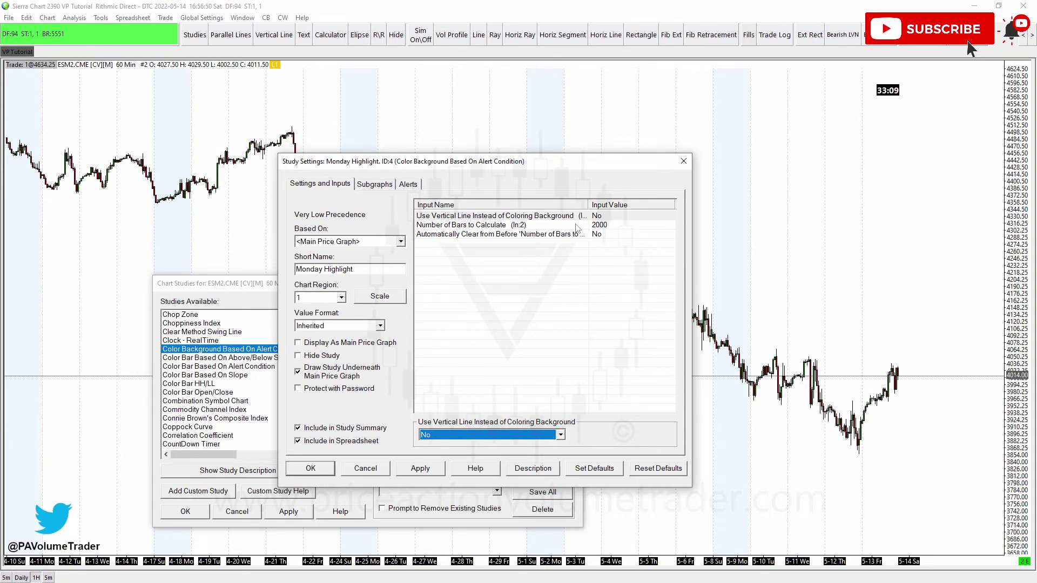
pyautogui.click(312, 468)
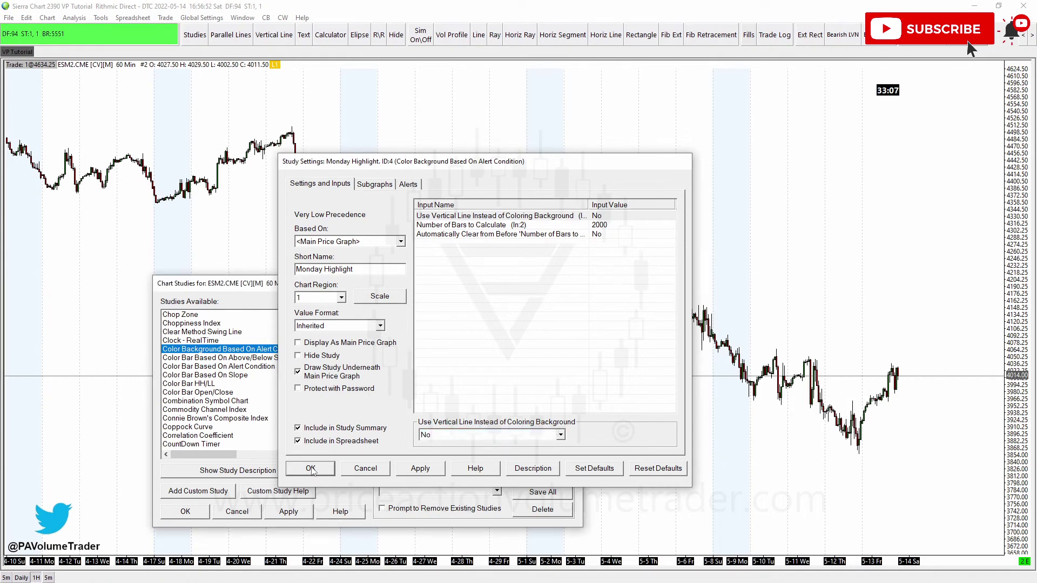
pyautogui.click(199, 513)
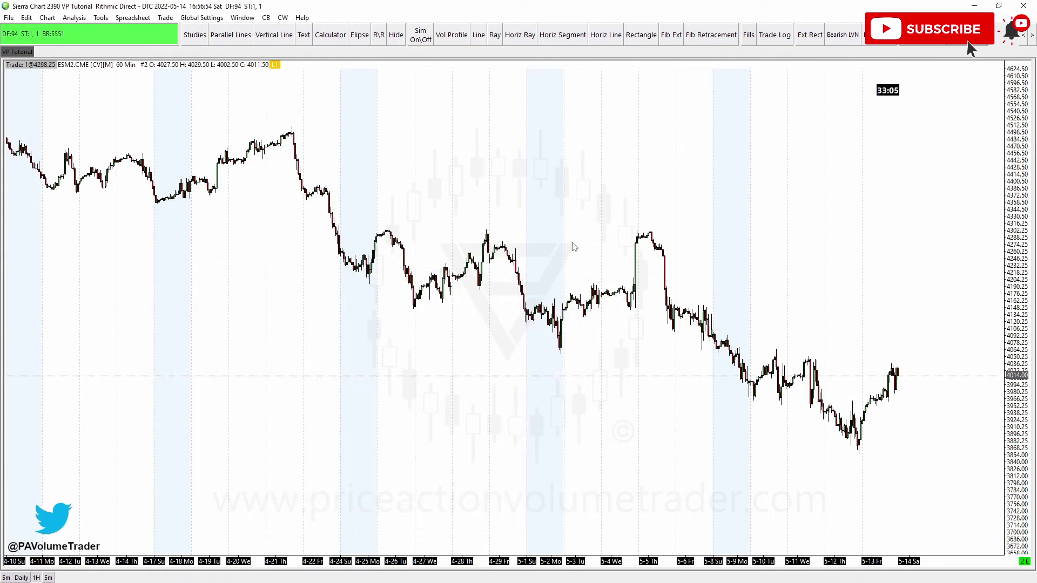
# Step: Compress the 60 Min chart to several months, circle the price action in successive Monday bands with ink, and clear the markings
pyautogui.scroll(-6, 590, 195)
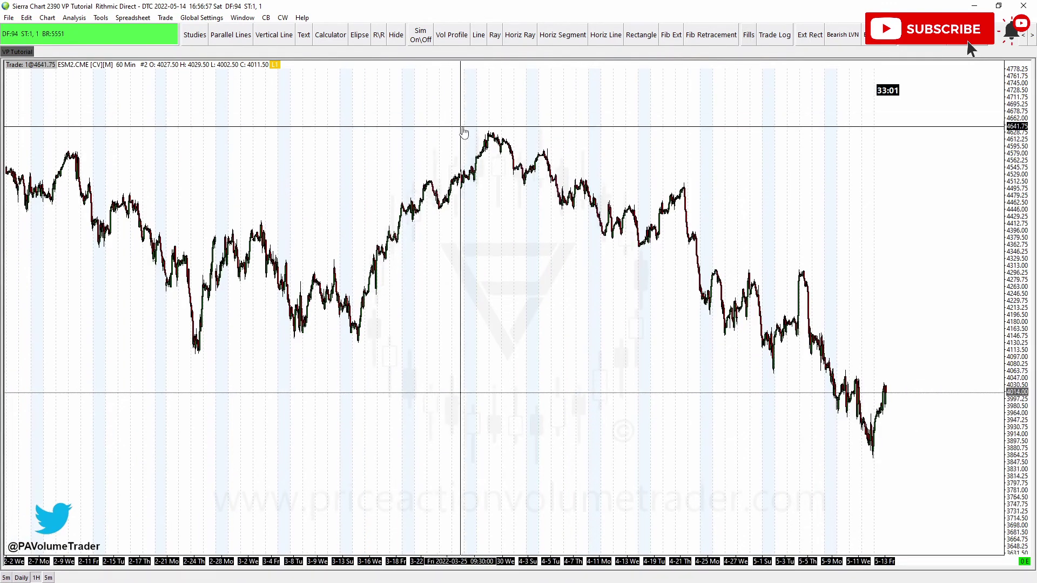
pyautogui.scroll(3, 463, 134)
pyautogui.scroll(-3, 466, 132)
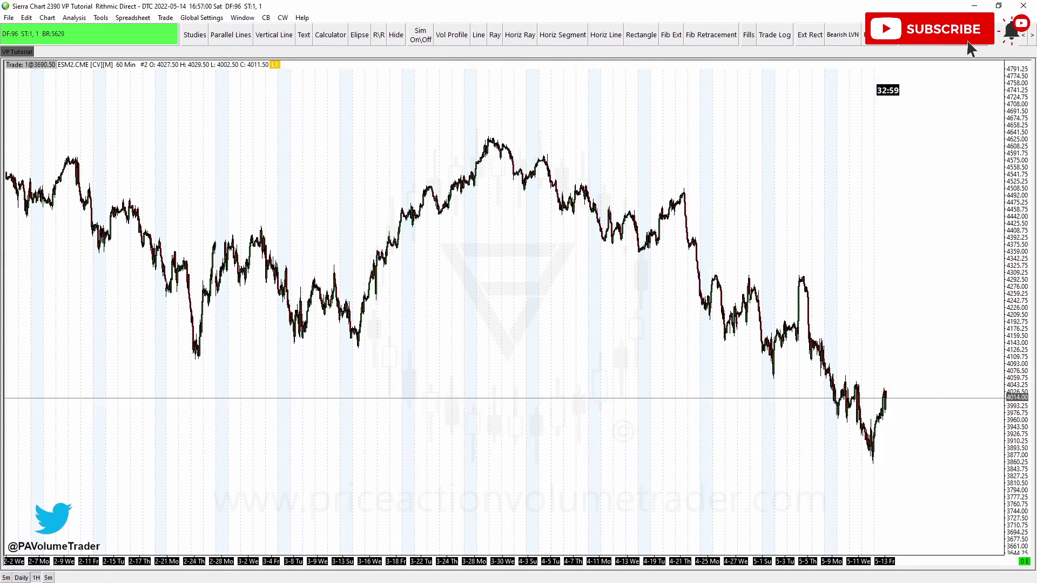
pyautogui.moveTo(417, 204)
pyautogui.mouseDown()
pyautogui.moveTo(403, 208)
pyautogui.moveTo(417, 203)
pyautogui.mouseUp()
pyautogui.moveTo(469, 172); pyautogui.dragTo(474, 168)
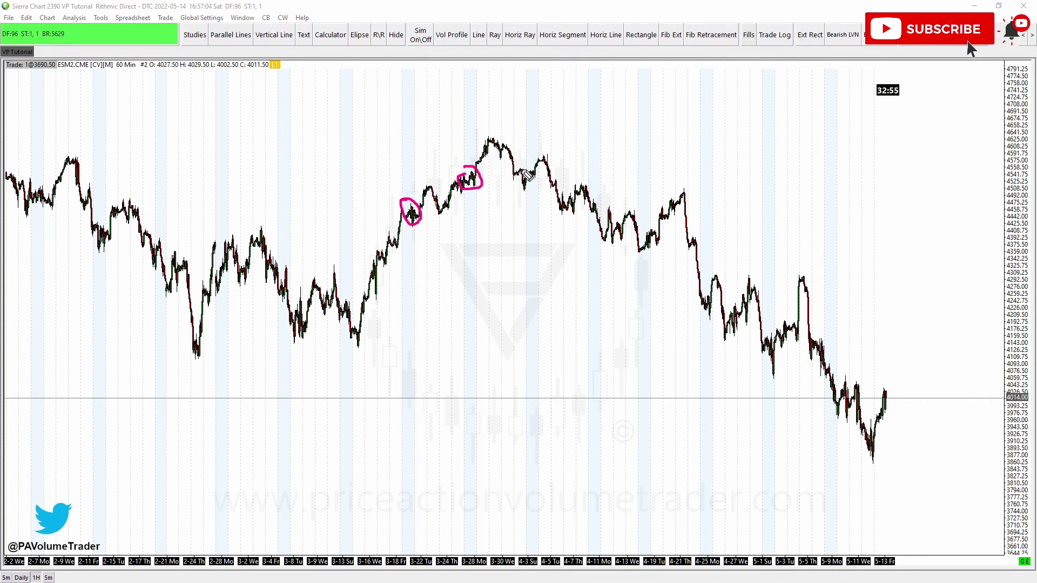
pyautogui.moveTo(540, 166); pyautogui.dragTo(543, 166)
pyautogui.moveTo(592, 205)
pyautogui.mouseDown()
pyautogui.moveTo(594, 220)
pyautogui.moveTo(588, 200)
pyautogui.mouseUp()
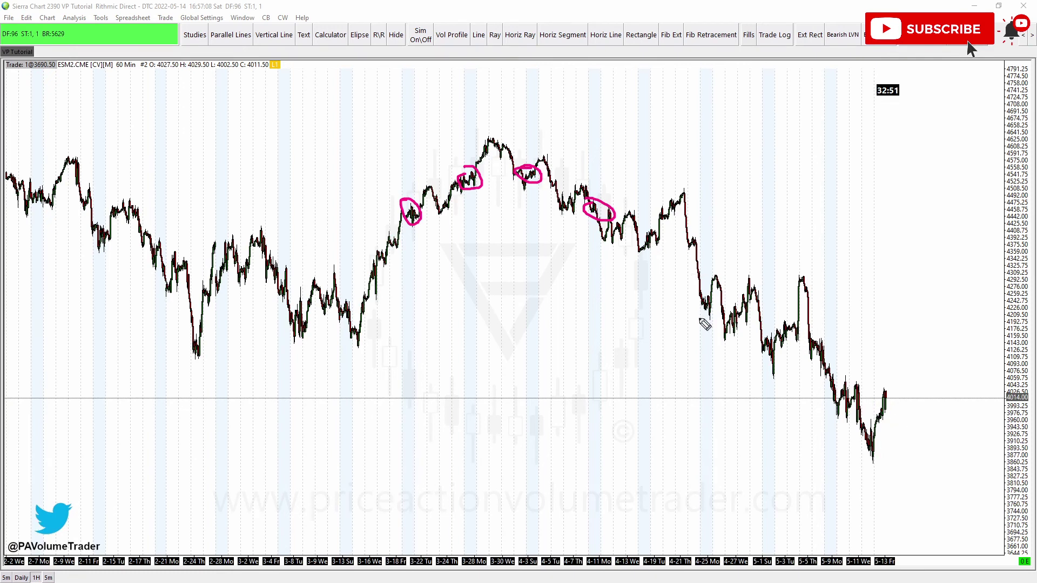
pyautogui.moveTo(648, 237); pyautogui.dragTo(646, 247)
pyautogui.moveTo(703, 277); pyautogui.dragTo(708, 296)
pyautogui.press('Escape')
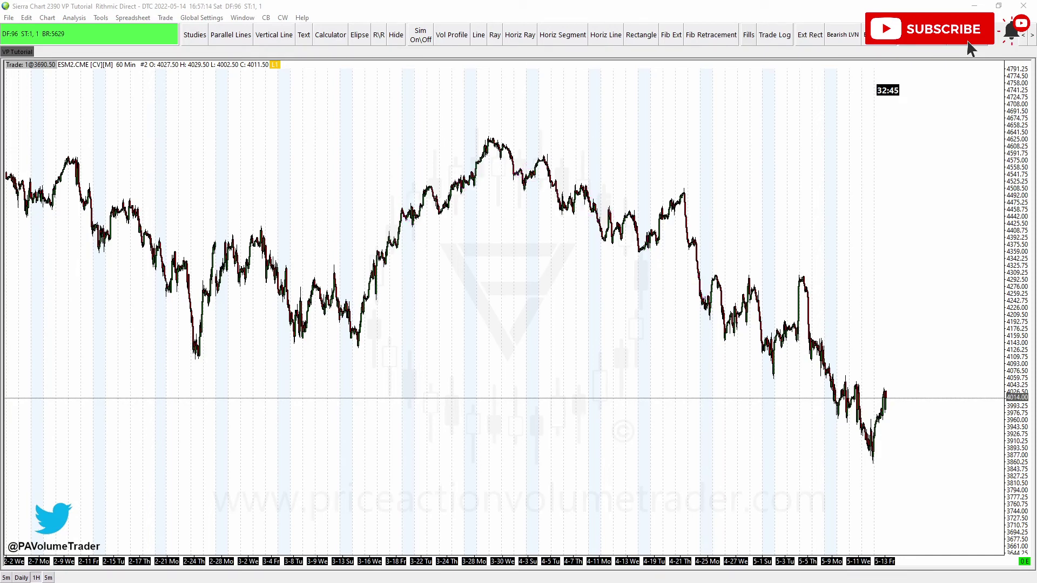
# Step: Widen the bar spacing and adjust the price scale to frame the 60 Min chart from 4-7 to 5-14
pyautogui.scroll(3, 742, 349)
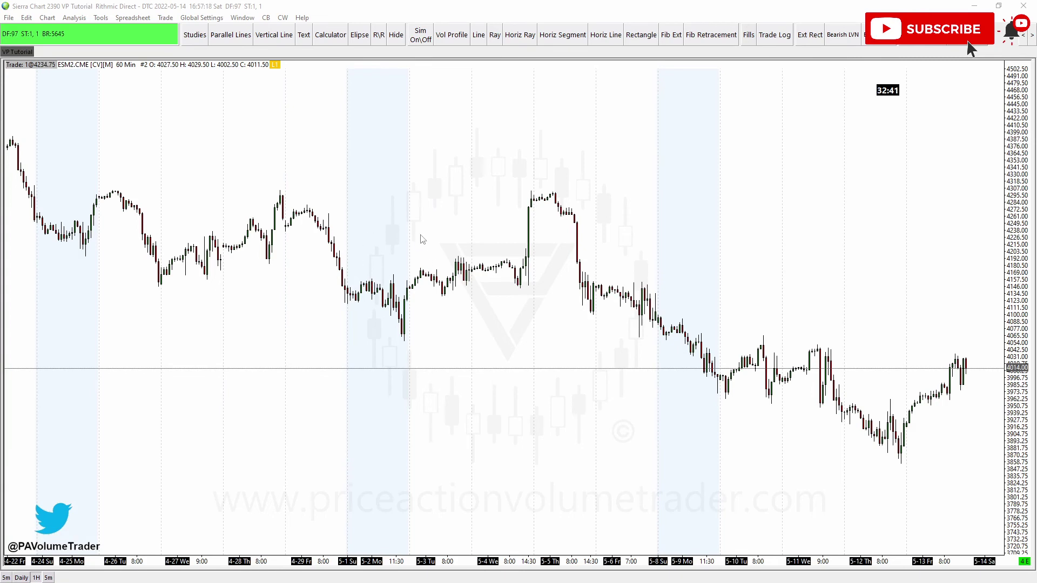
pyautogui.scroll(-3, 397, 260)
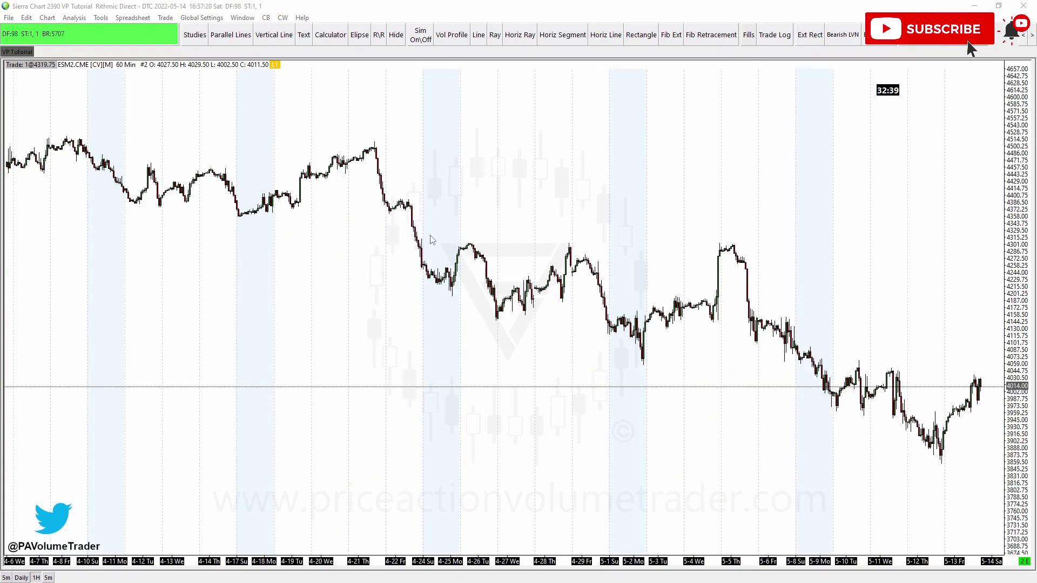
pyautogui.moveTo(545, 193); pyautogui.dragTo(516, 193)
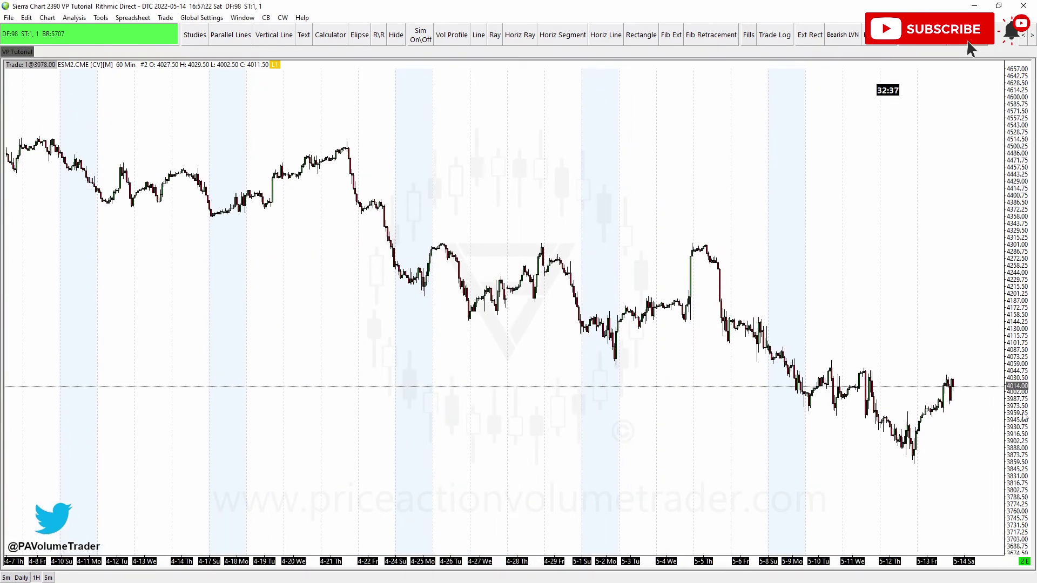
pyautogui.moveTo(1032, 437); pyautogui.dragTo(1020, 458)
pyautogui.moveTo(909, 341); pyautogui.dragTo(890, 338)
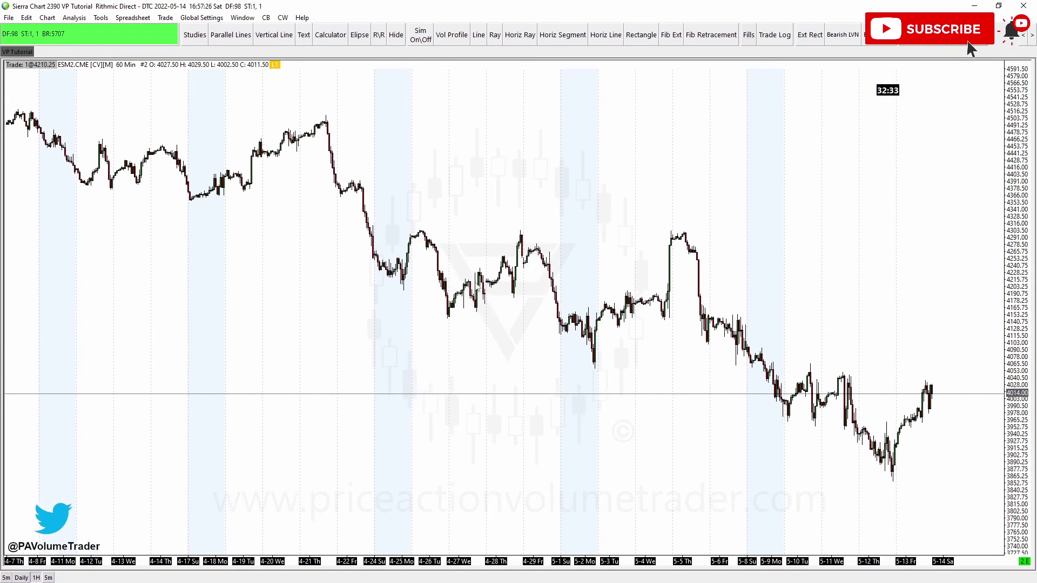
pyautogui.moveTo(646, 218)
pyautogui.mouseDown()
pyautogui.moveTo(623, 185)
pyautogui.moveTo(635, 207)
pyautogui.moveTo(653, 210)
pyautogui.mouseUp()
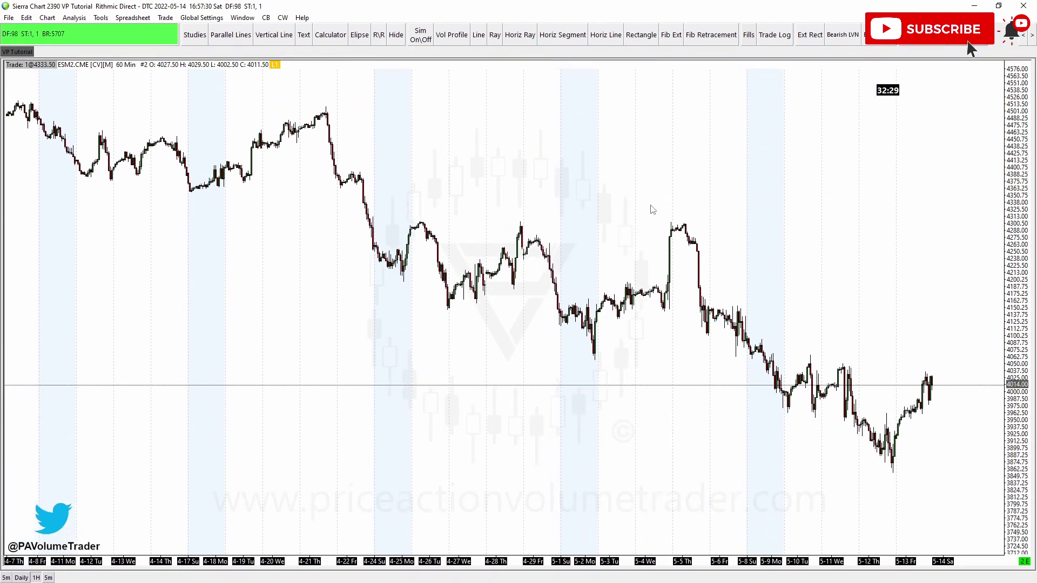